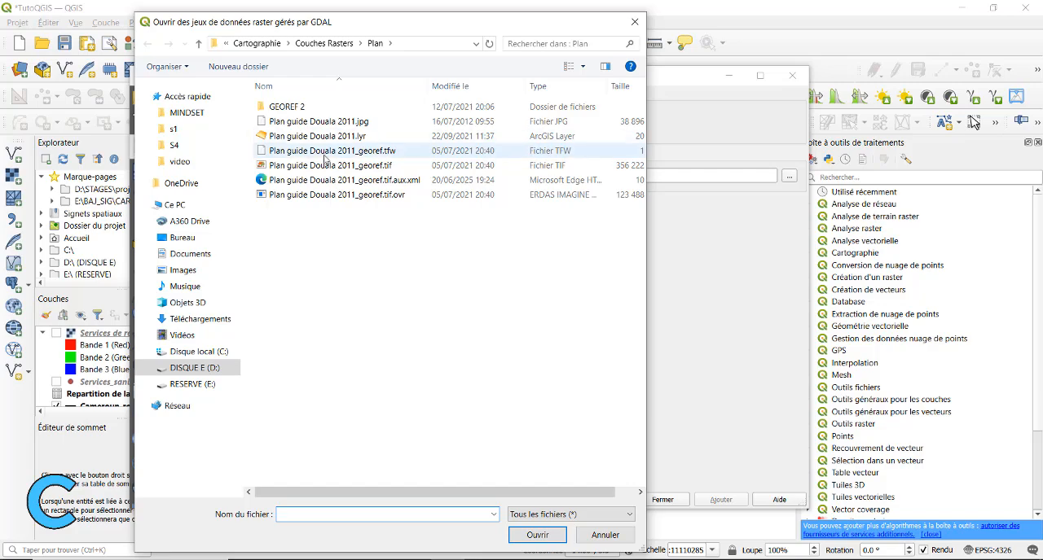
Add the raster Plan guide Douala 2011_georef.tif to the project and close the data source manager
double_click(325, 166)
click(720, 499)
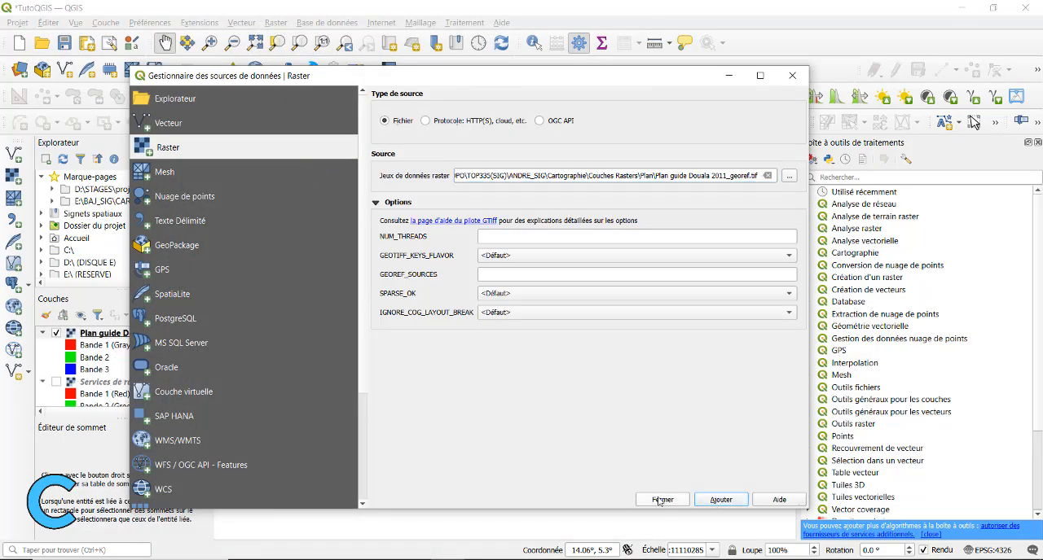
click(663, 499)
Examine the coverage and placement of the loaded Douala plan over the Cameroun_regions layer
scroll(389, 392, up, 3)
scroll(388, 391, up, 5)
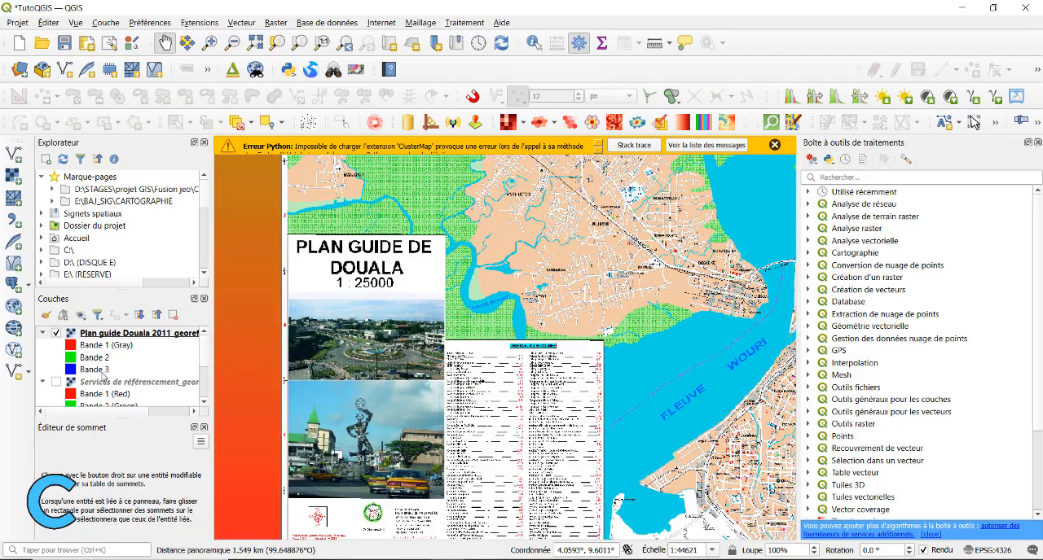
click(97, 333)
scroll(445, 266, down, 1)
scroll(445, 266, down, 1)
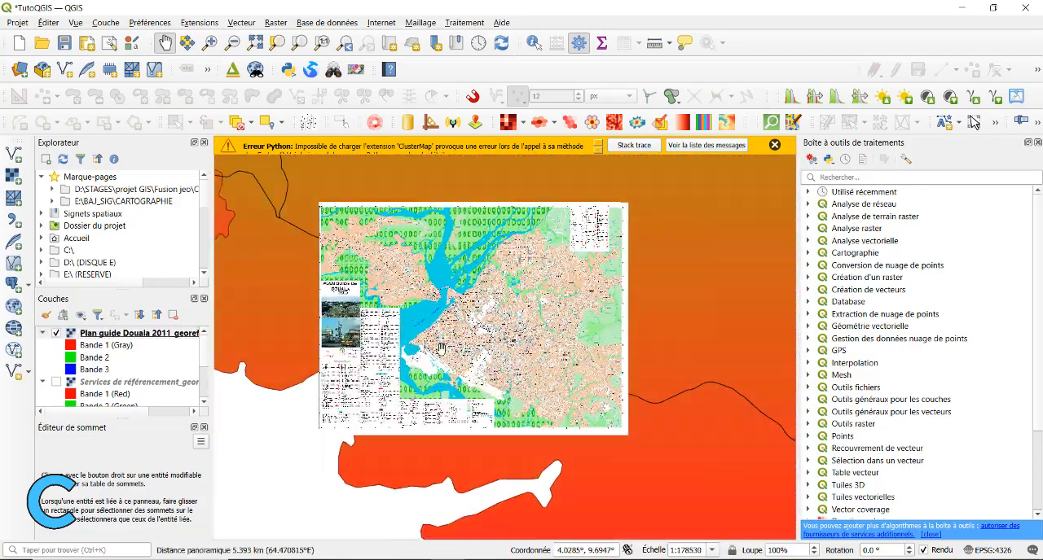
scroll(531, 260, up, 2)
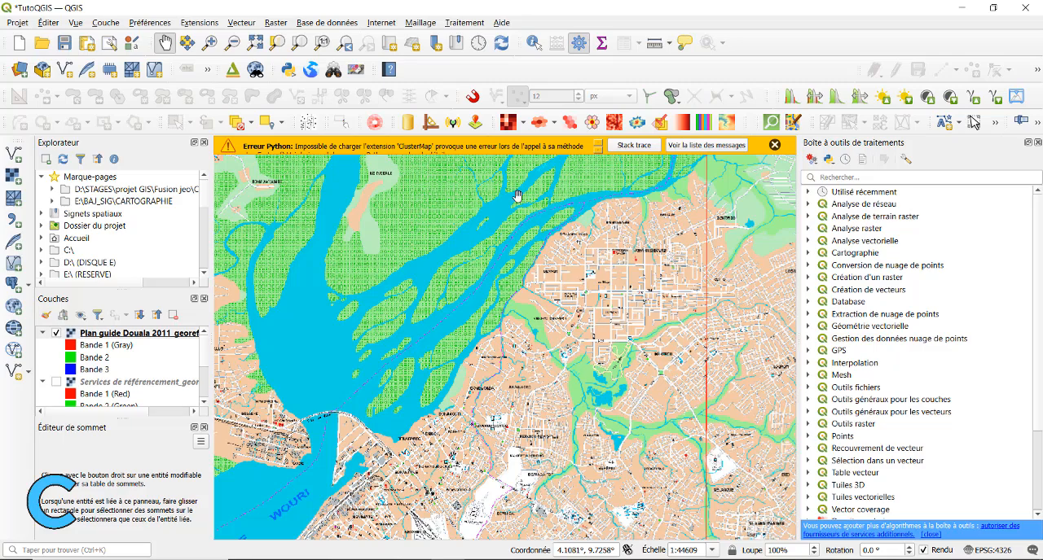
scroll(517, 196, down, 2)
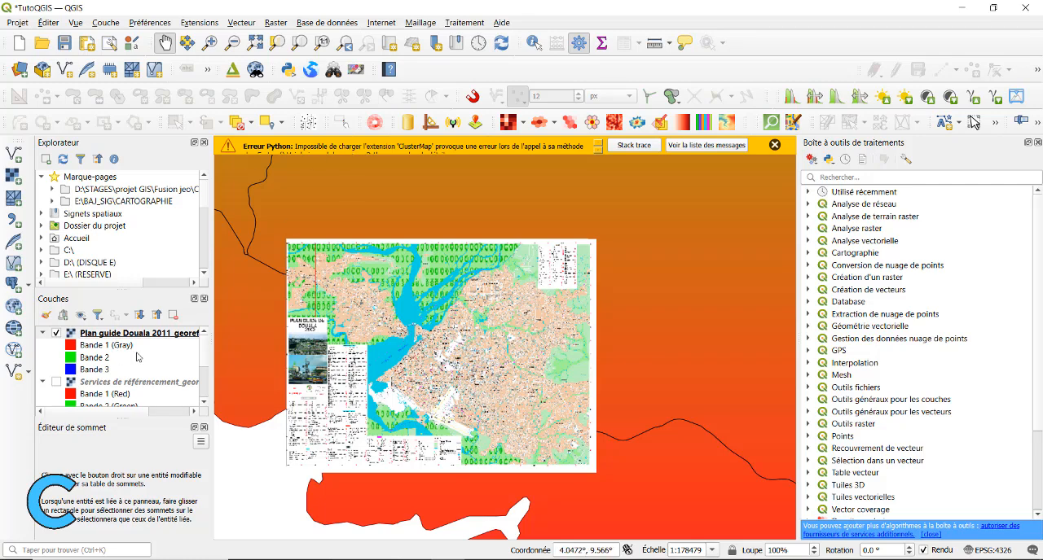
right_click(136, 334)
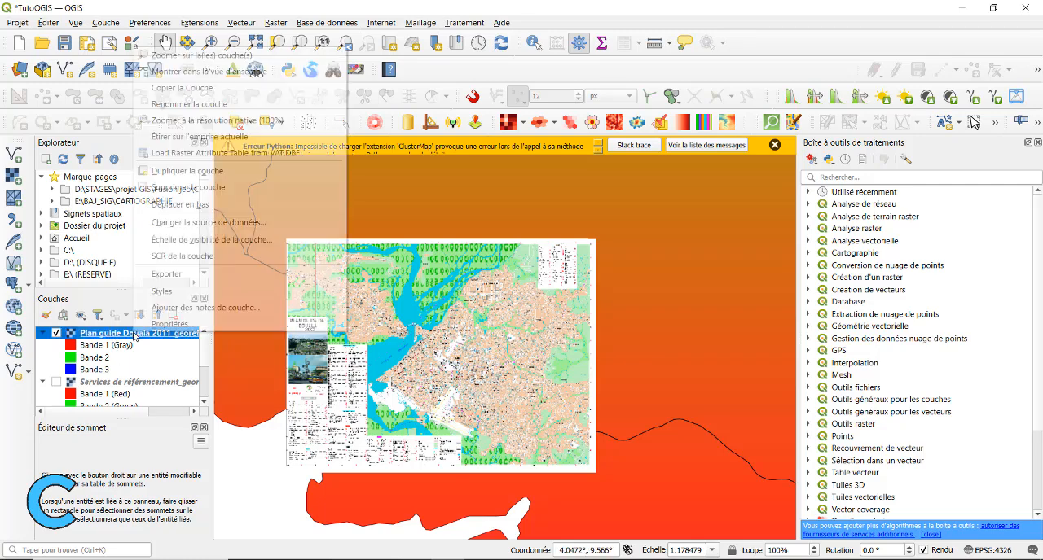
click(180, 155)
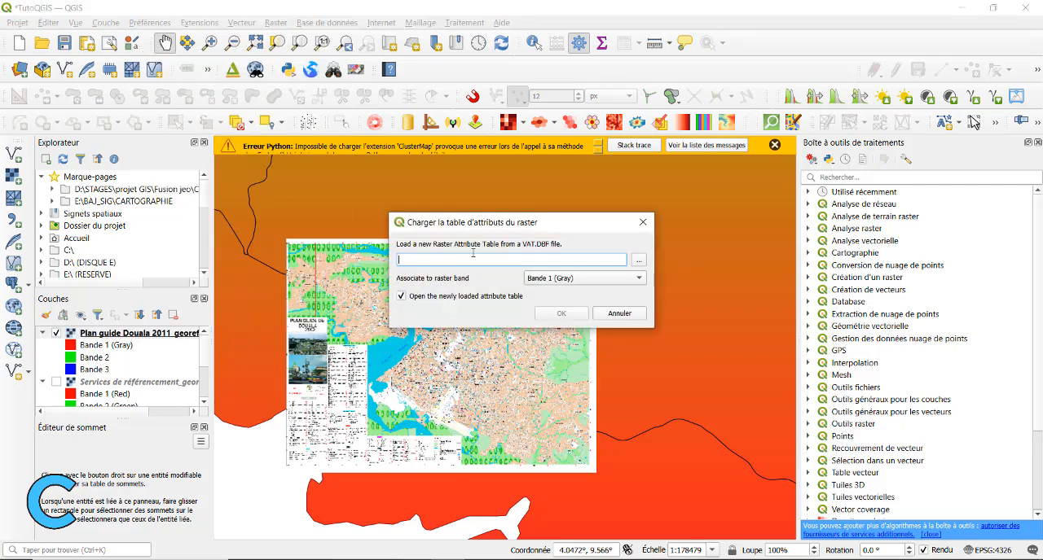
click(644, 217)
Inspect the Douala plan's districts, roads, waterways and symbols in detail, and review the layer list
scroll(332, 341, up, 1)
scroll(329, 355, up, 2)
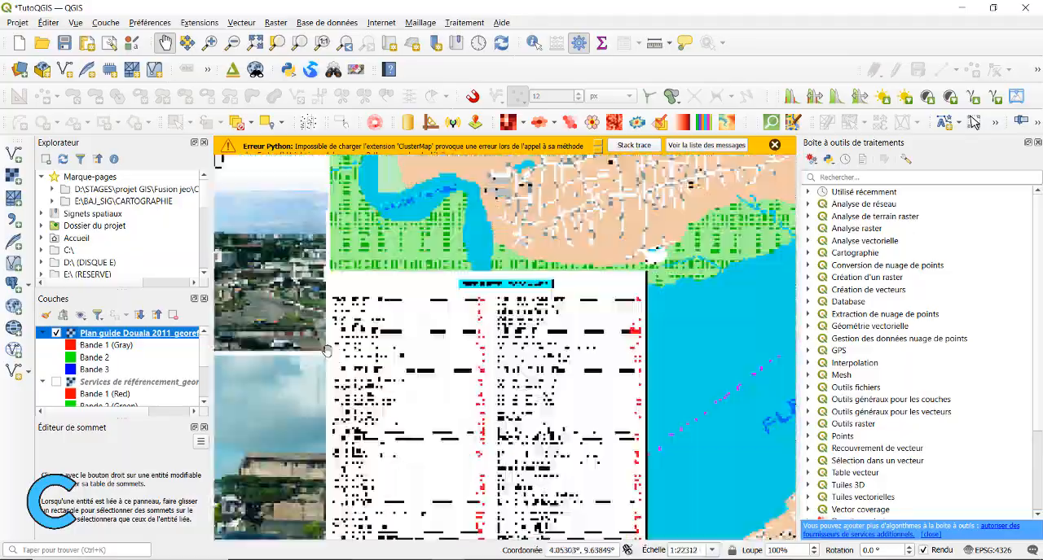
scroll(337, 356, down, 3)
scroll(451, 346, up, 2)
drag(338, 388, 391, 225)
scroll(505, 345, up, 2)
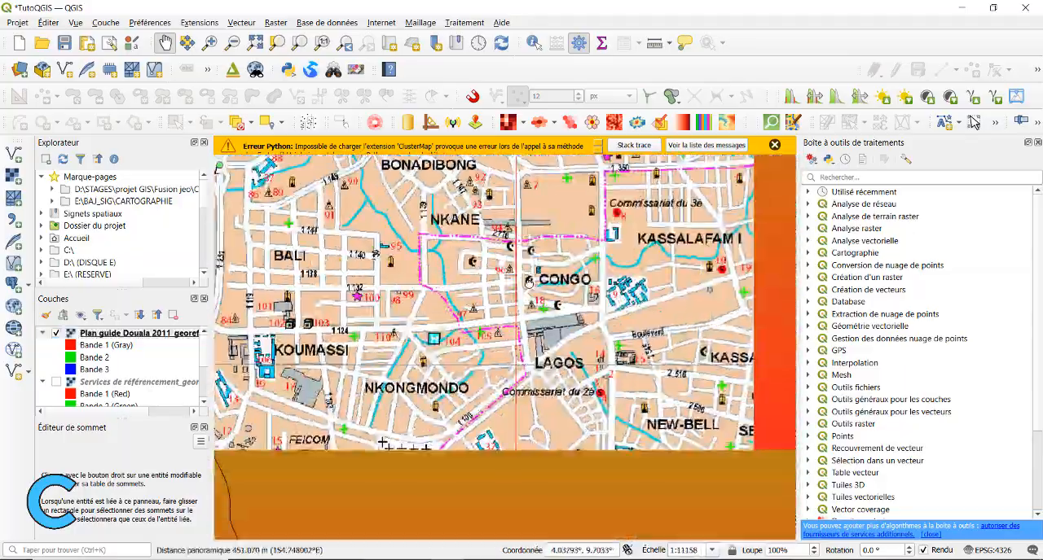
scroll(391, 225, down, 2)
scroll(608, 265, up, 2)
drag(643, 310, 417, 377)
scroll(407, 312, down, 2)
scroll(482, 286, up, 1)
scroll(481, 286, down, 3)
scroll(423, 366, up, 1)
scroll(445, 319, up, 2)
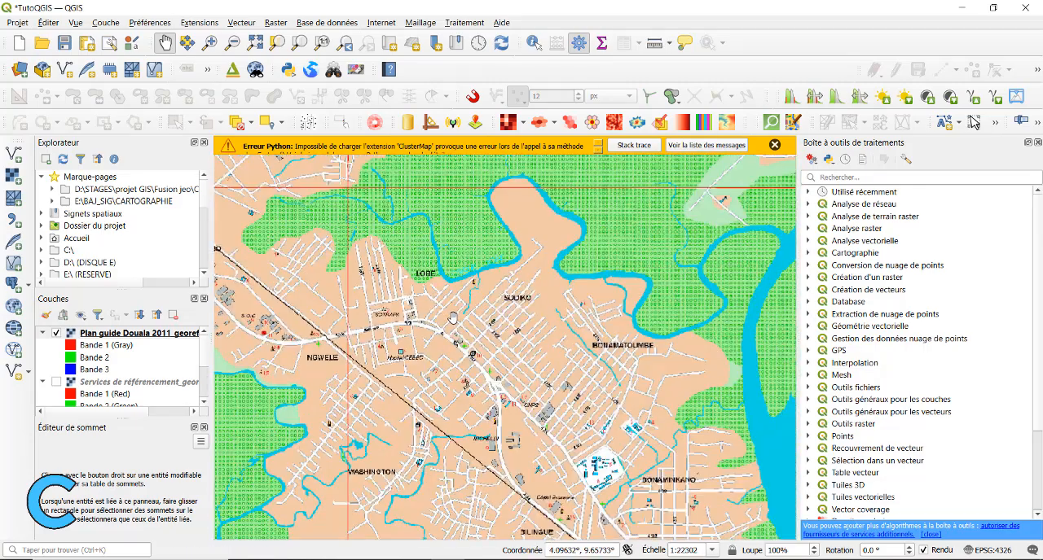
scroll(452, 316, down, 2)
scroll(424, 336, down, 1)
drag(423, 336, 418, 325)
scroll(136, 376, down, 3)
scroll(142, 383, up, 3)
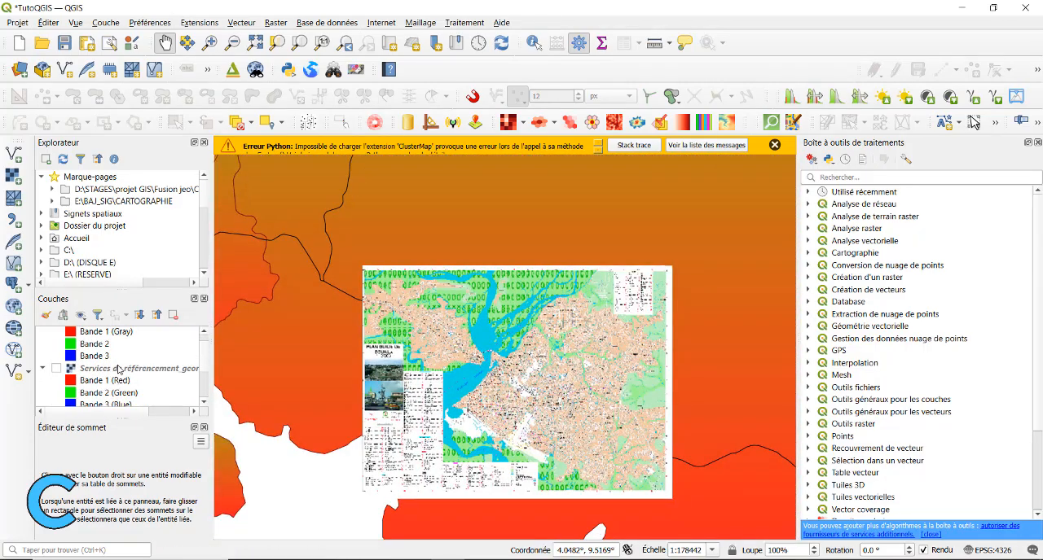
scroll(123, 372, down, 3)
scroll(98, 375, up, 2)
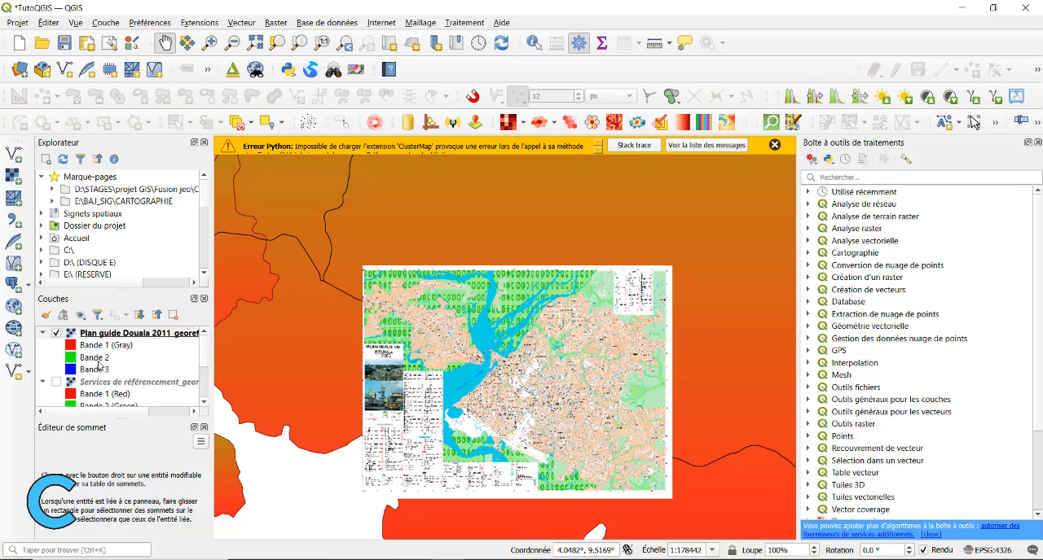
scroll(101, 379, down, 3)
Start a new shapefile layer and choose the desktop's Tuto QGIS\Vecteurs folder as its save location
click(106, 22)
mouse_move(143, 54)
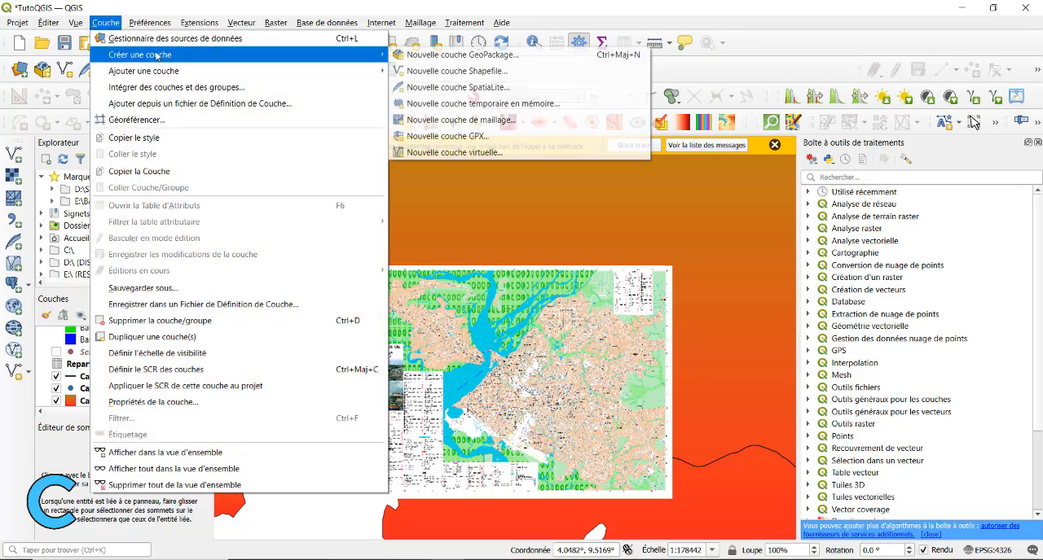
click(444, 72)
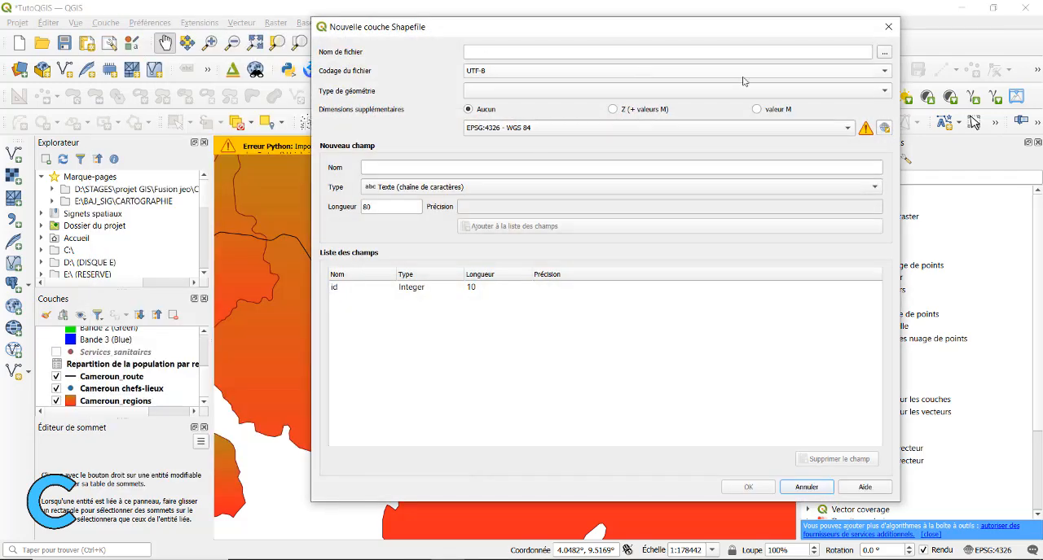
click(886, 53)
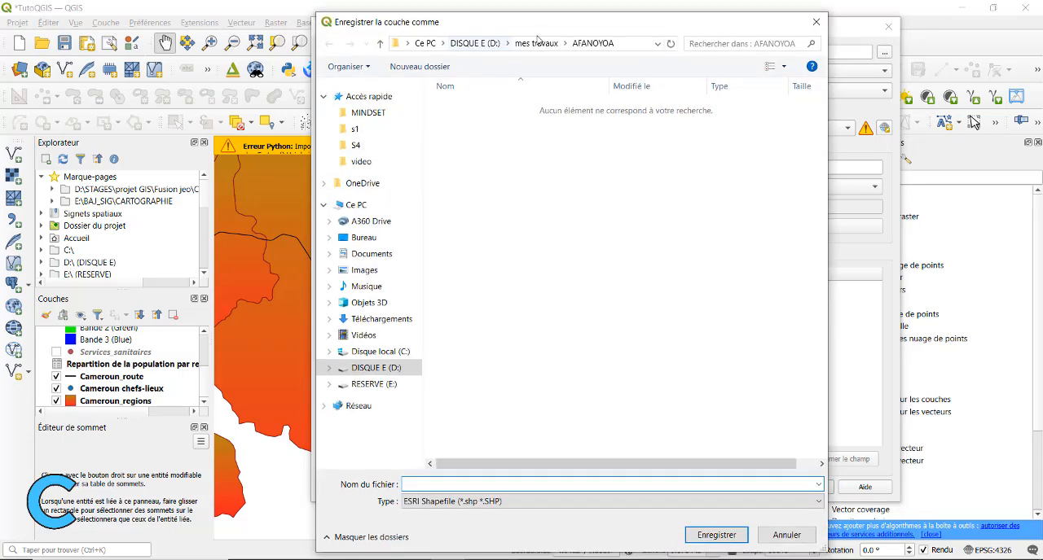
click(481, 43)
scroll(521, 370, down, 2)
click(364, 237)
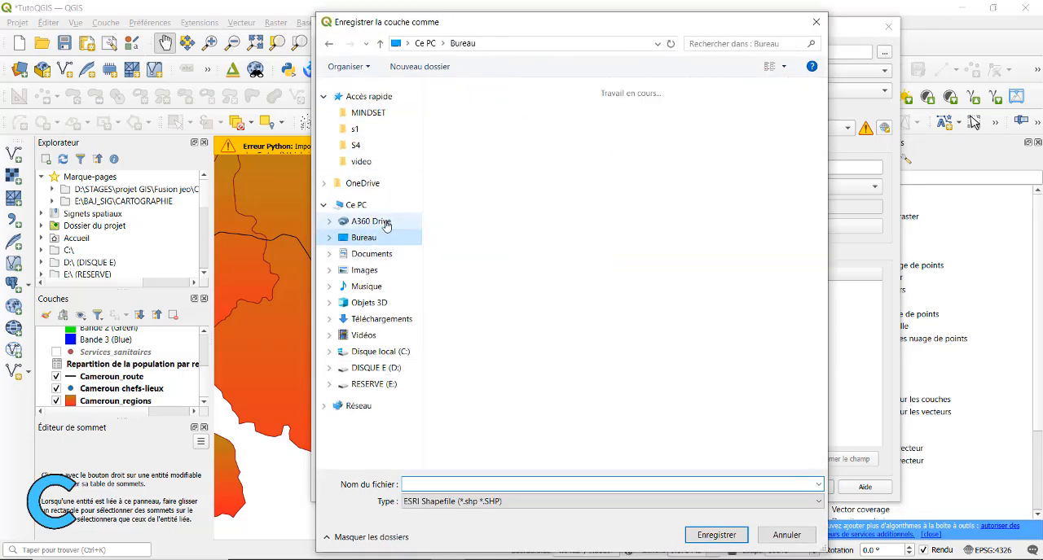
double_click(468, 259)
double_click(471, 136)
Name the new shapefile rails.shp and confirm its save location
click(466, 136)
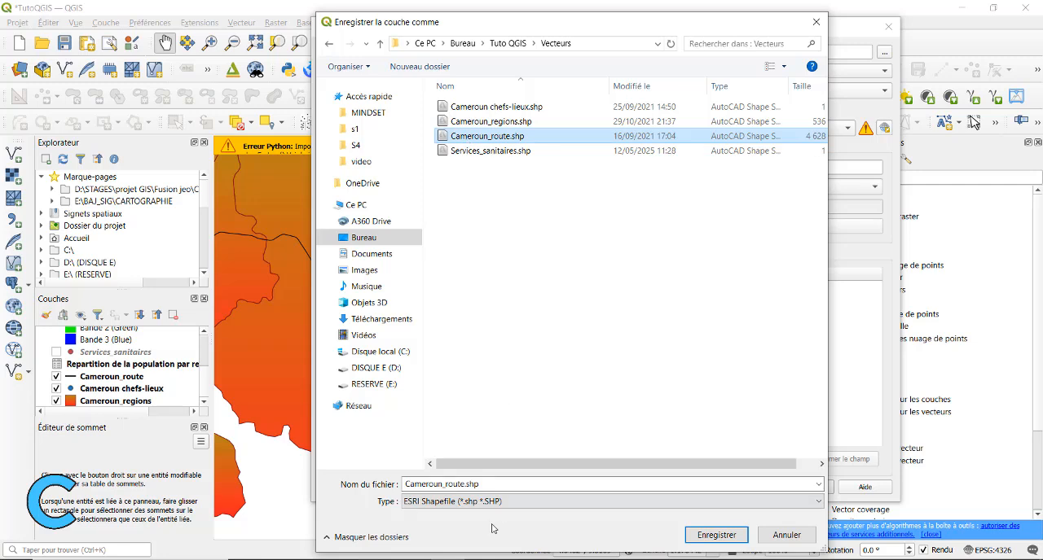
click(464, 483)
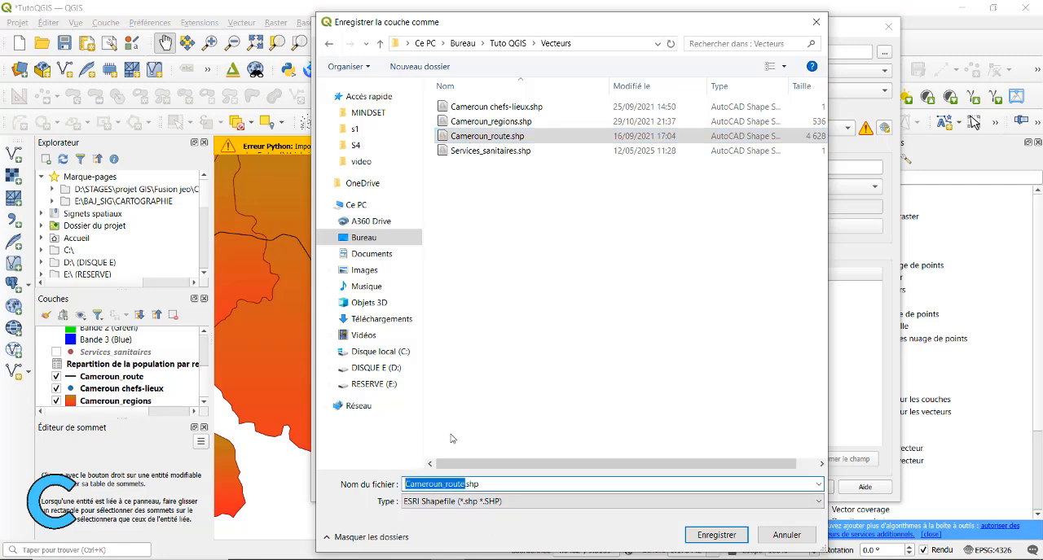
text(pol)
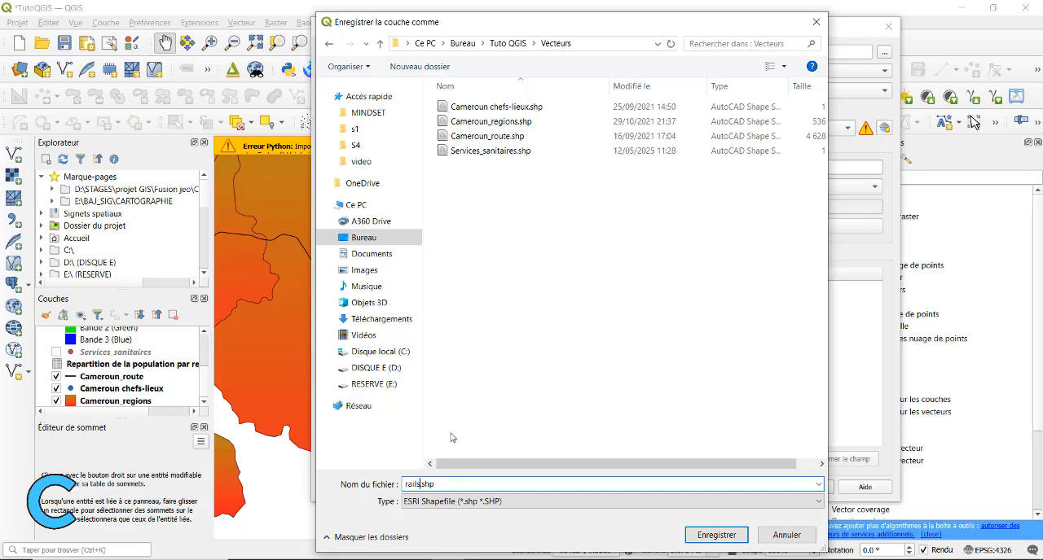
click(716, 535)
Create the rails layer with geometry type Polyligne and coordinate system Project CRS: EPSG:4326 - WGS 84
click(505, 91)
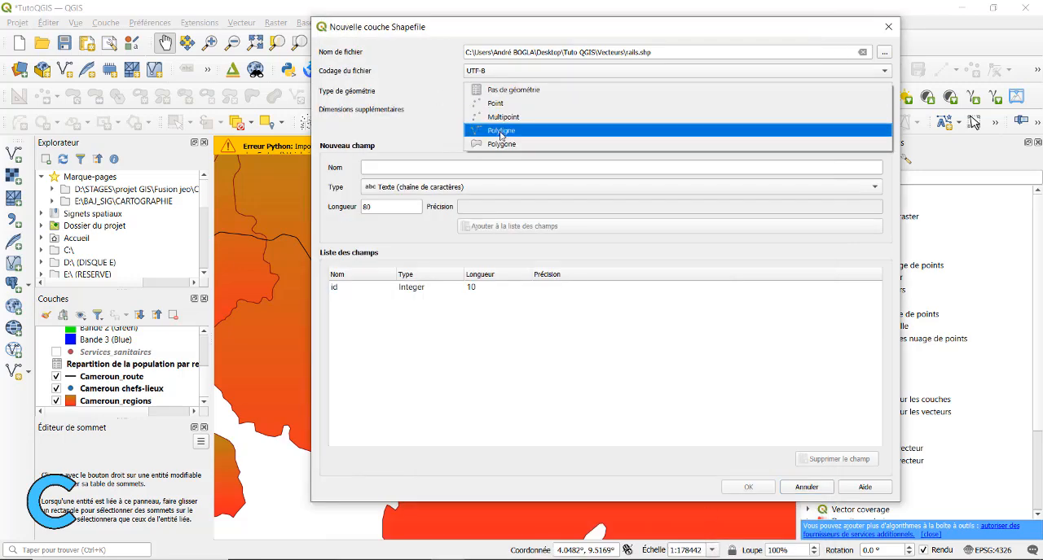
click(501, 132)
click(652, 128)
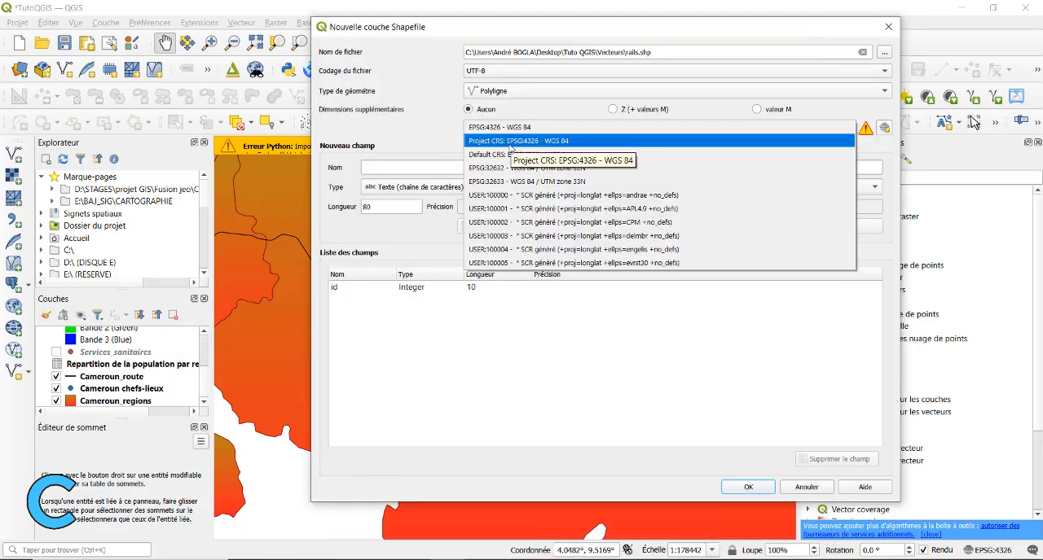
click(621, 143)
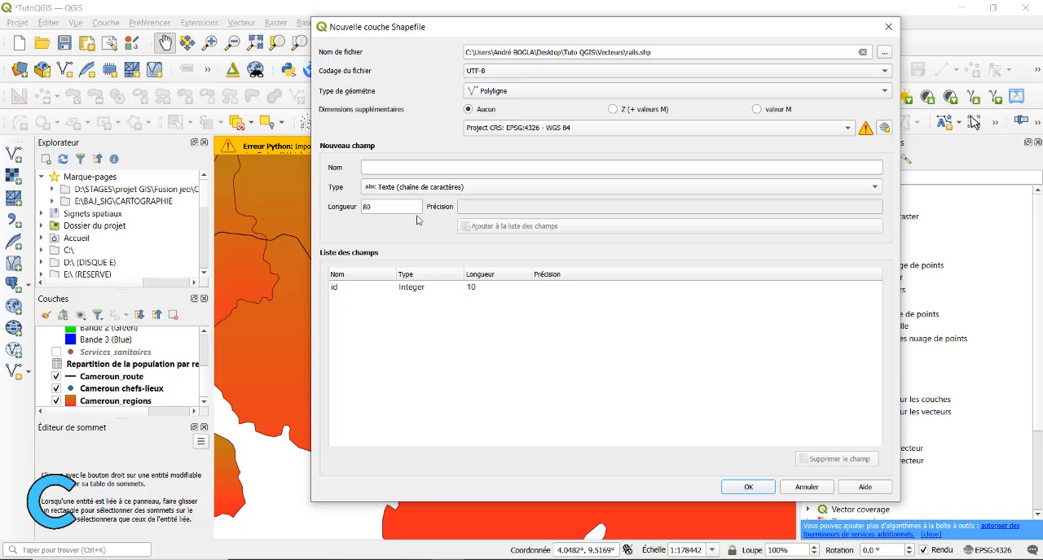
click(769, 491)
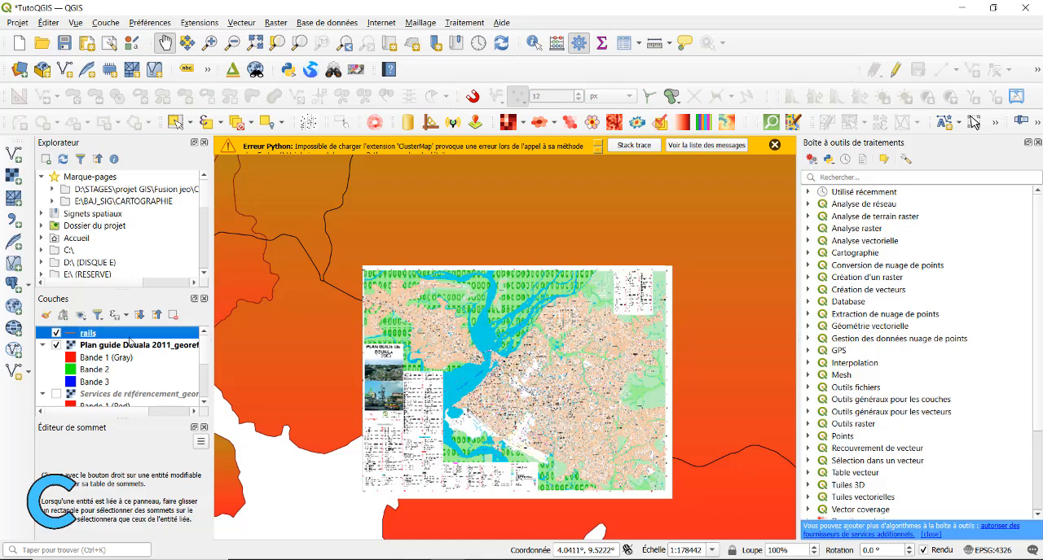
Start another new shapefile layer and save it as polygones in the Vecteurs folder
click(241, 23)
mouse_move(140, 55)
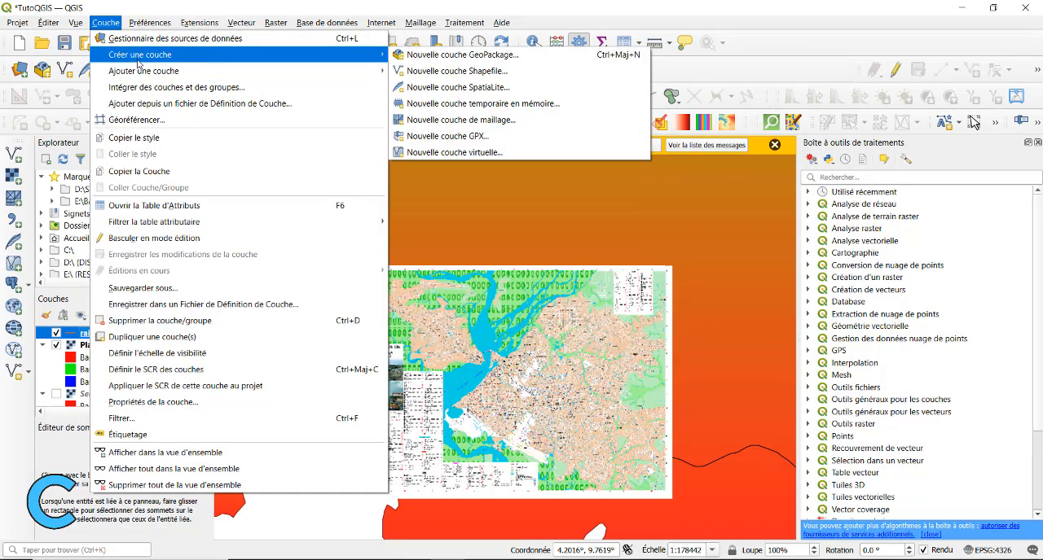
click(458, 71)
click(884, 51)
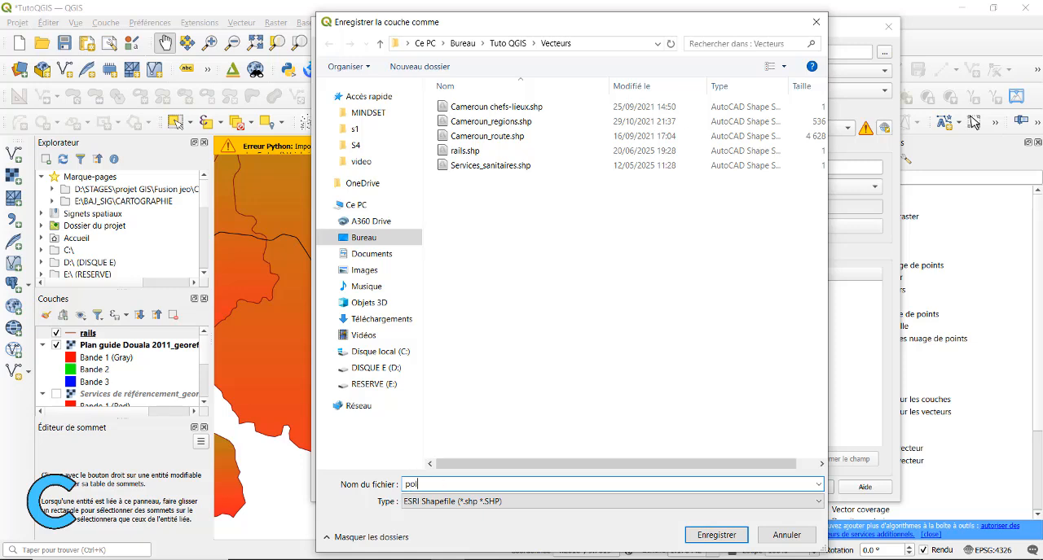
text(polygones)
click(716, 535)
Set the new shapefile's geometry type to Polygone and create the polygones layer
click(509, 91)
click(505, 144)
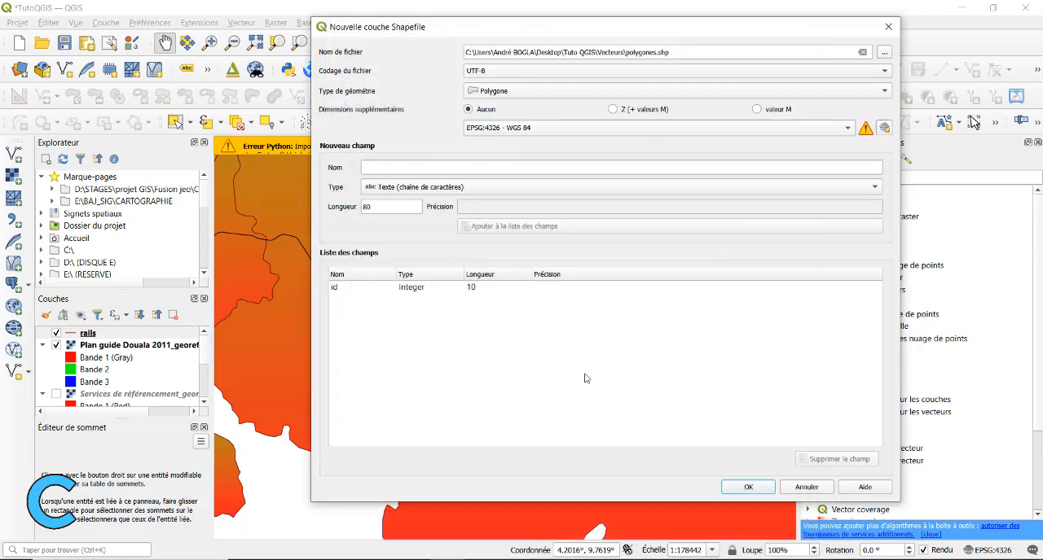
click(757, 489)
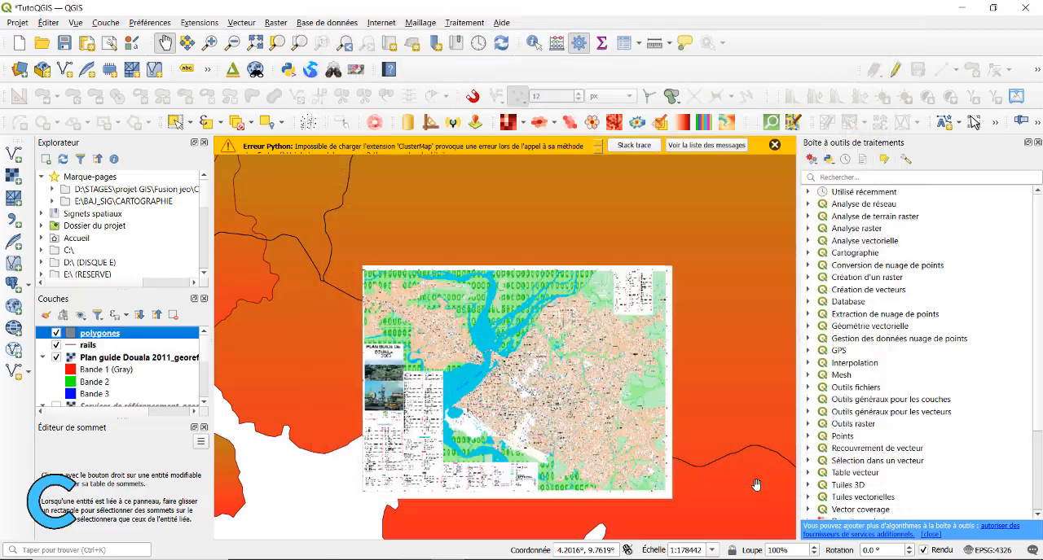
scroll(453, 338, down, 1)
scroll(454, 338, up, 3)
drag(377, 395, 397, 343)
right_click(87, 347)
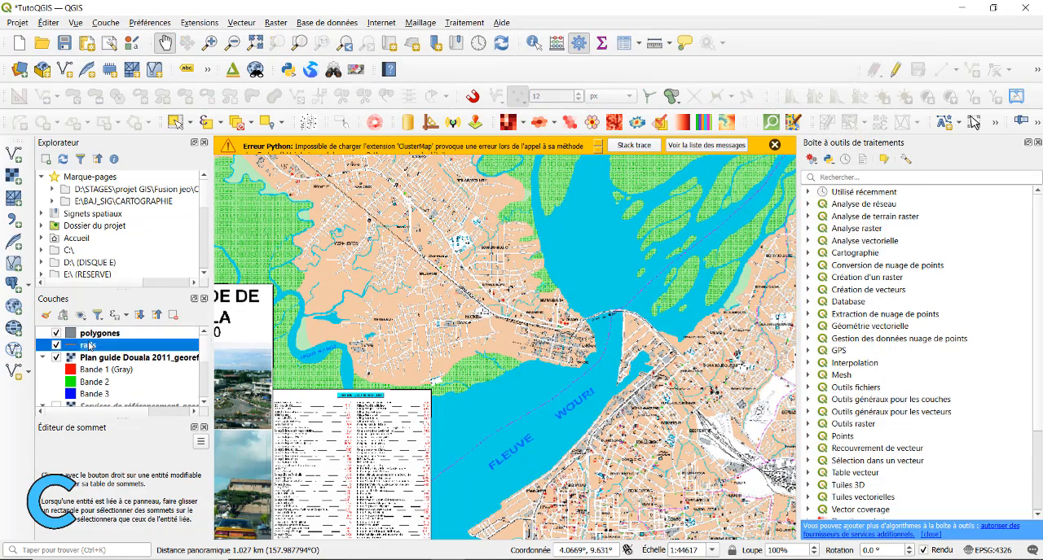
click(261, 193)
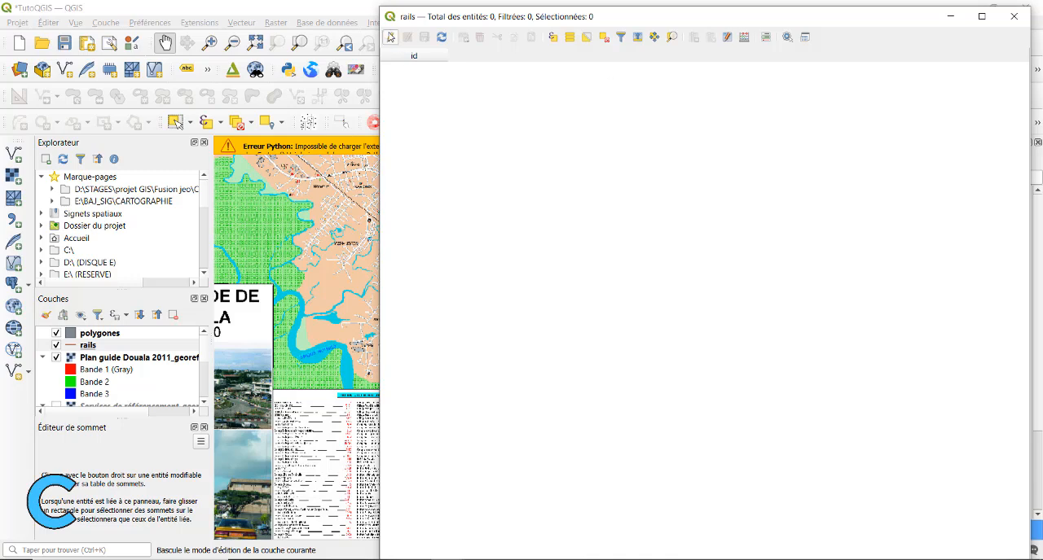
click(1014, 16)
Switch the rails layer to edit mode
right_click(96, 346)
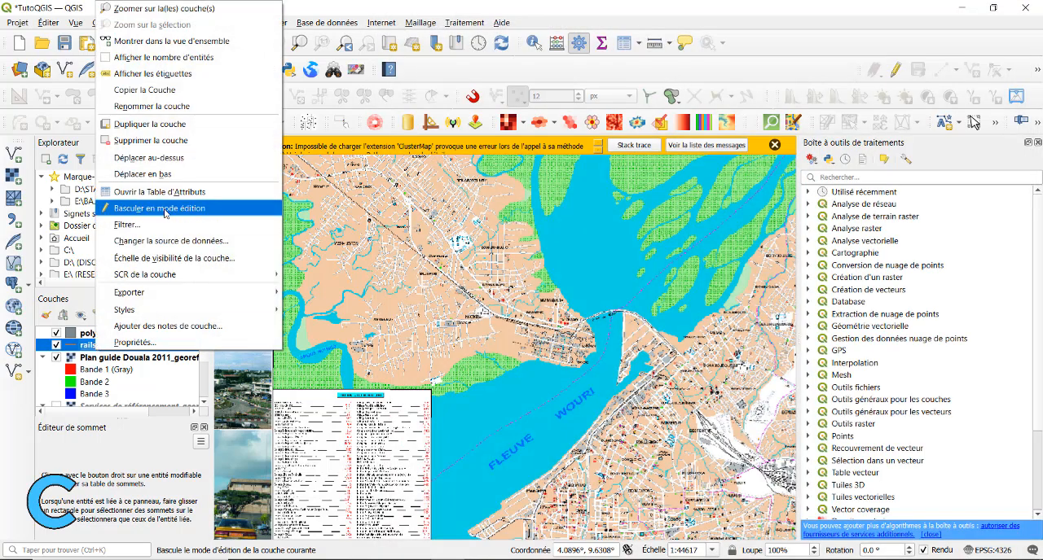
click(166, 209)
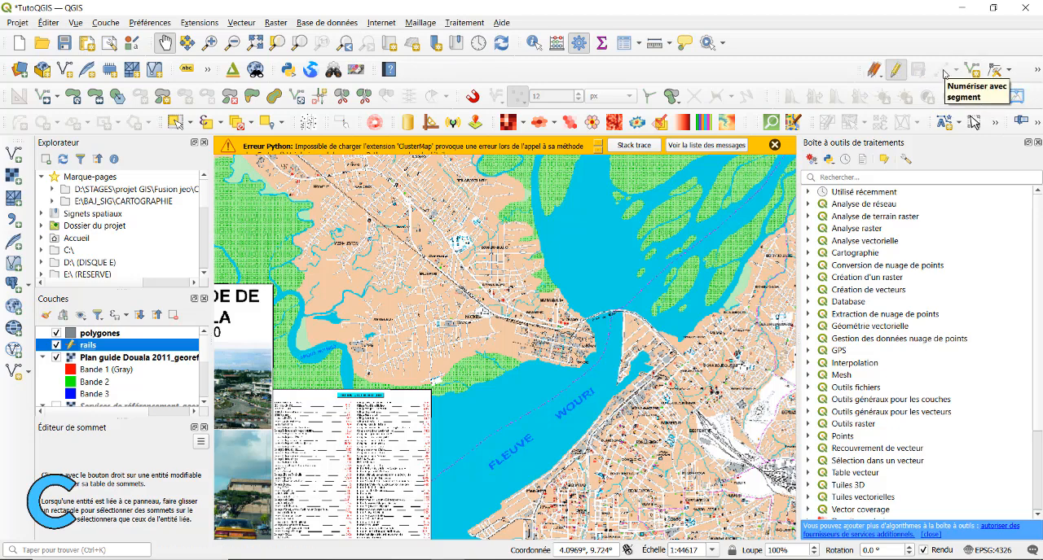
scroll(374, 324, down, 1)
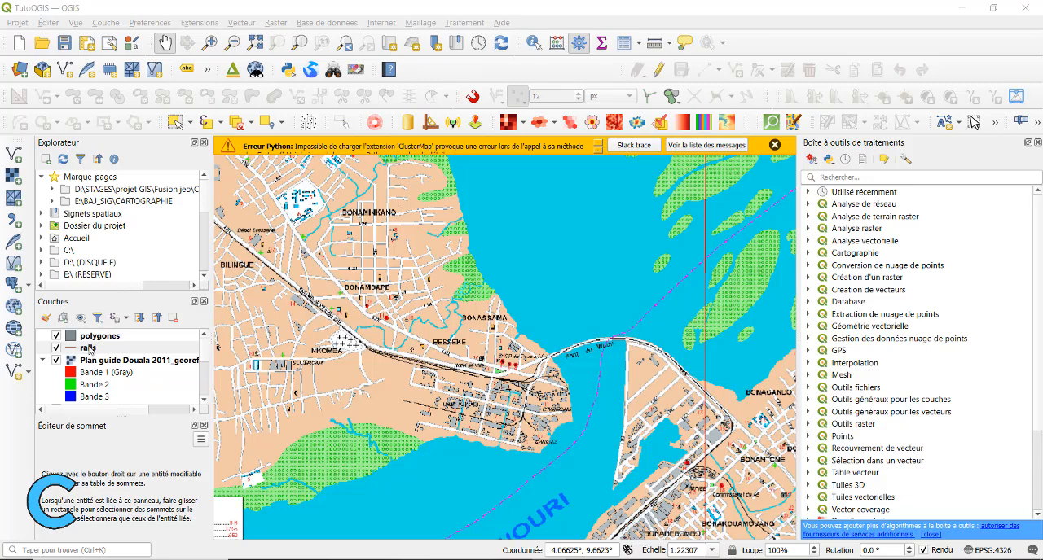
Examine the railway's course on the plan from Bonambape and Nkomba to the Pont du Wouri and the opposite bank
click(89, 348)
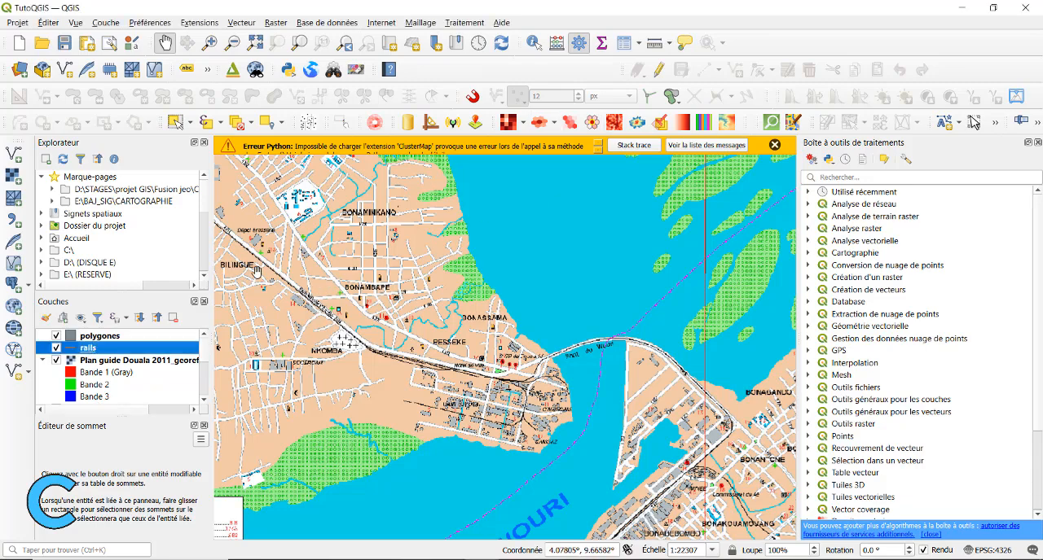
scroll(298, 320, up, 3)
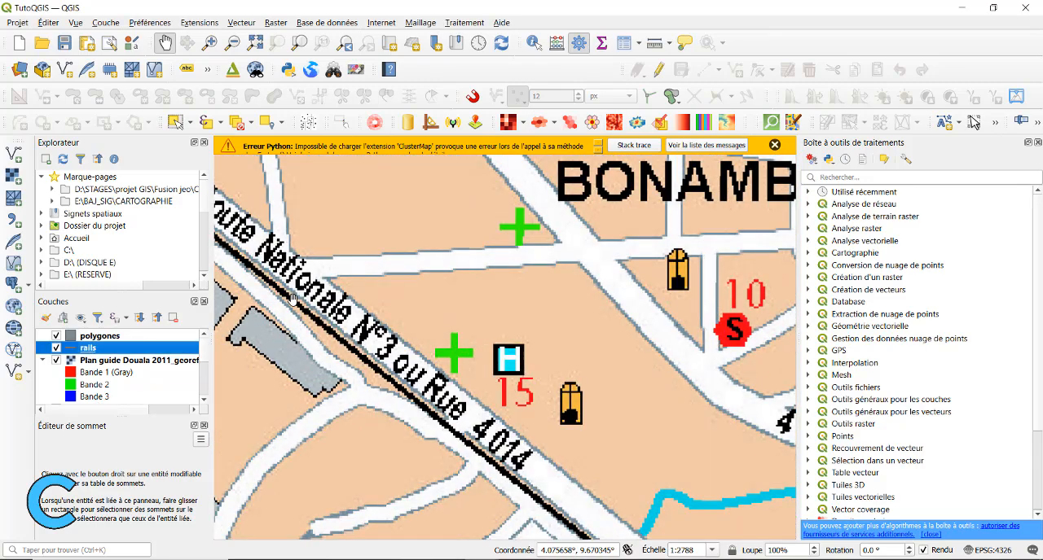
scroll(291, 298, down, 1)
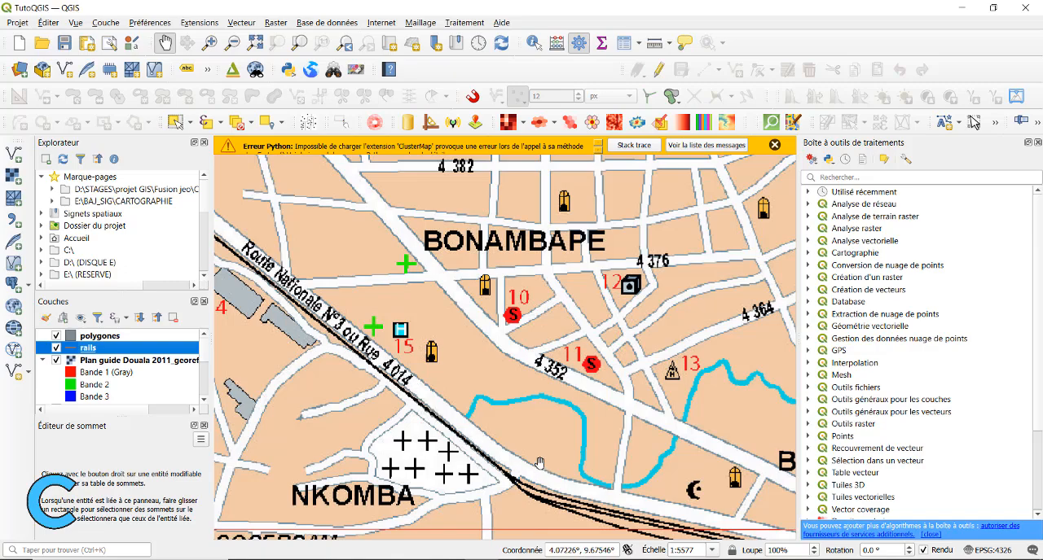
drag(540, 463, 433, 255)
scroll(461, 274, down, 2)
drag(776, 308, 541, 300)
scroll(569, 299, up, 2)
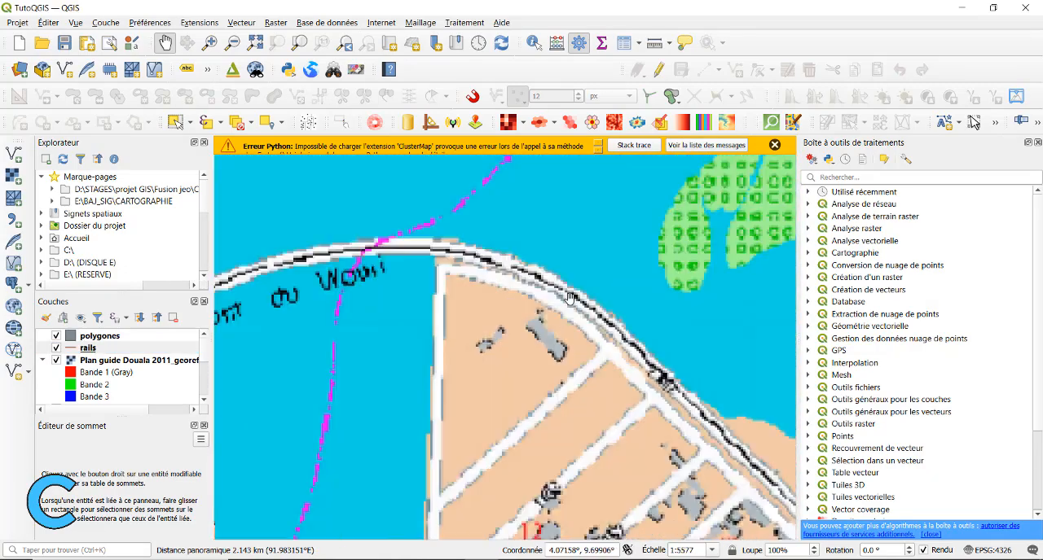
scroll(468, 281, down, 2)
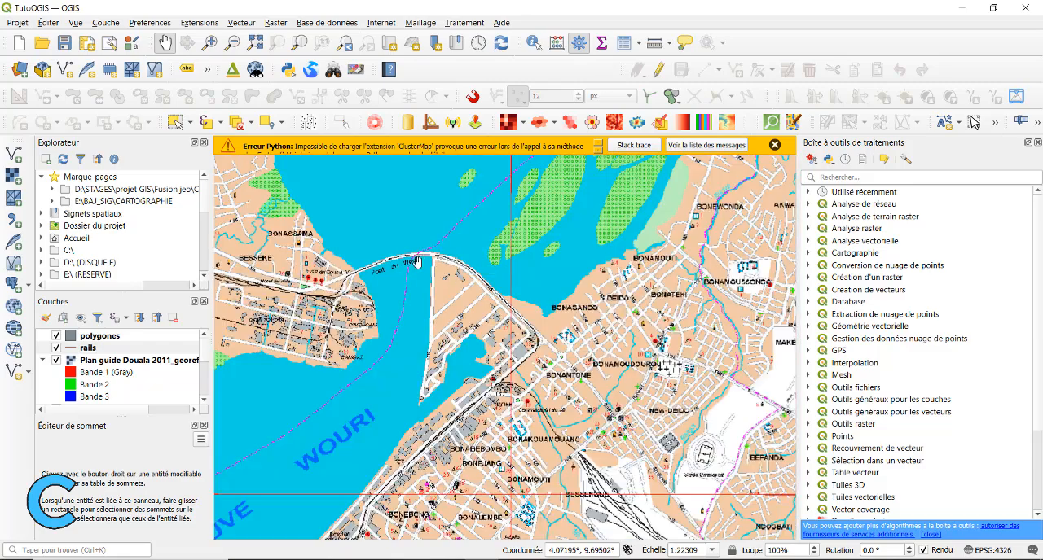
scroll(462, 290, up, 1)
drag(461, 290, 476, 333)
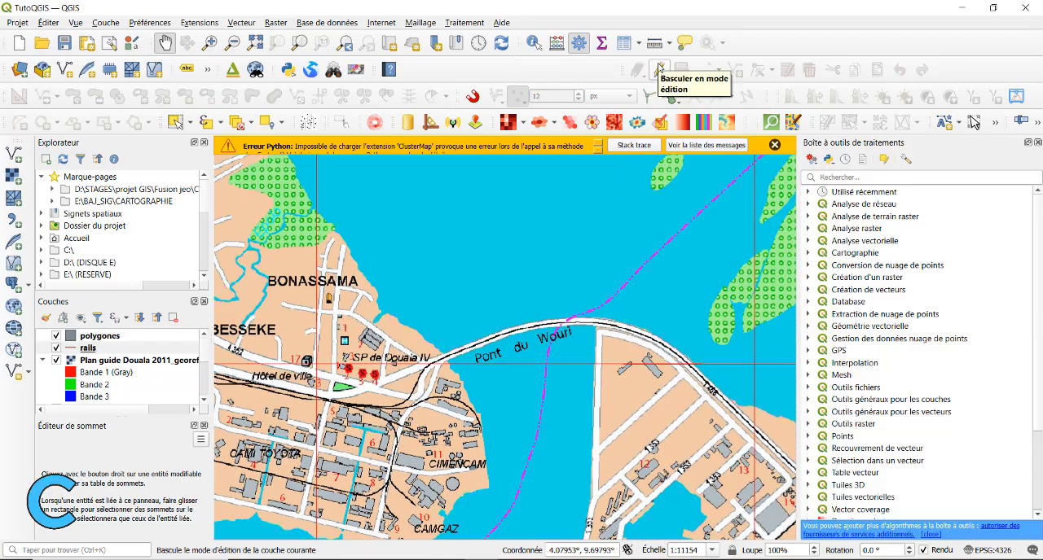
Switch the rails layer to edit mode and start adding a line feature
right_click(91, 348)
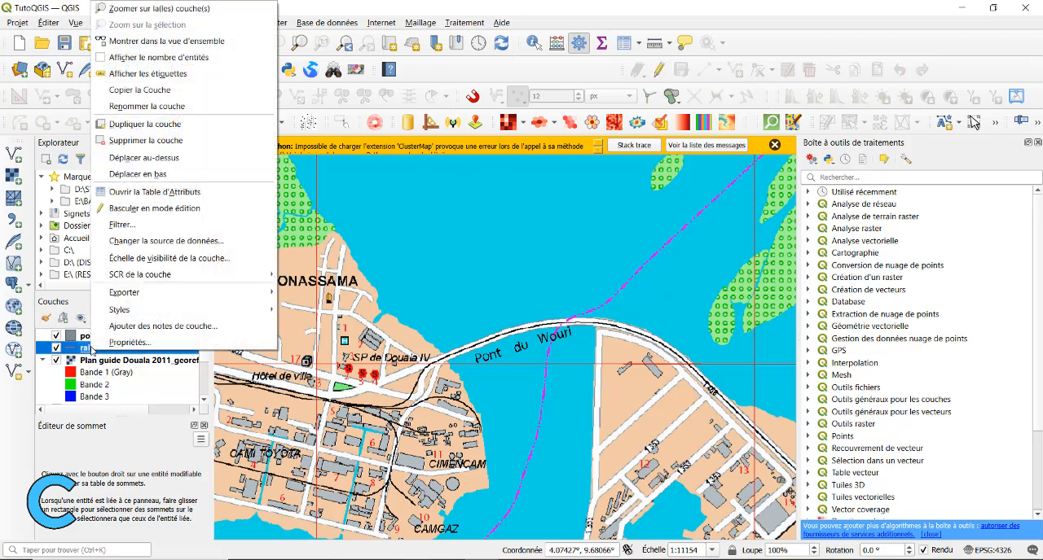
click(176, 209)
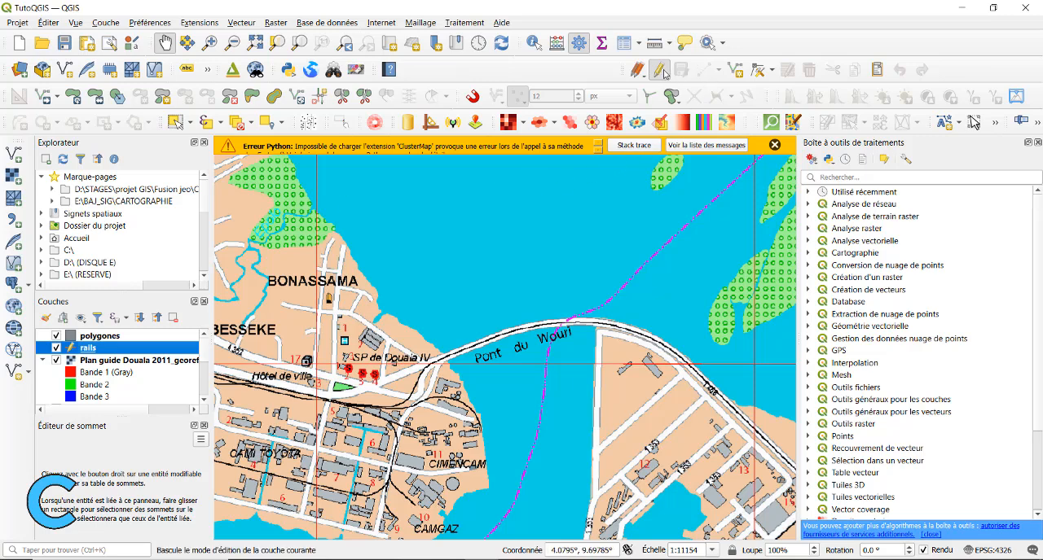
click(735, 73)
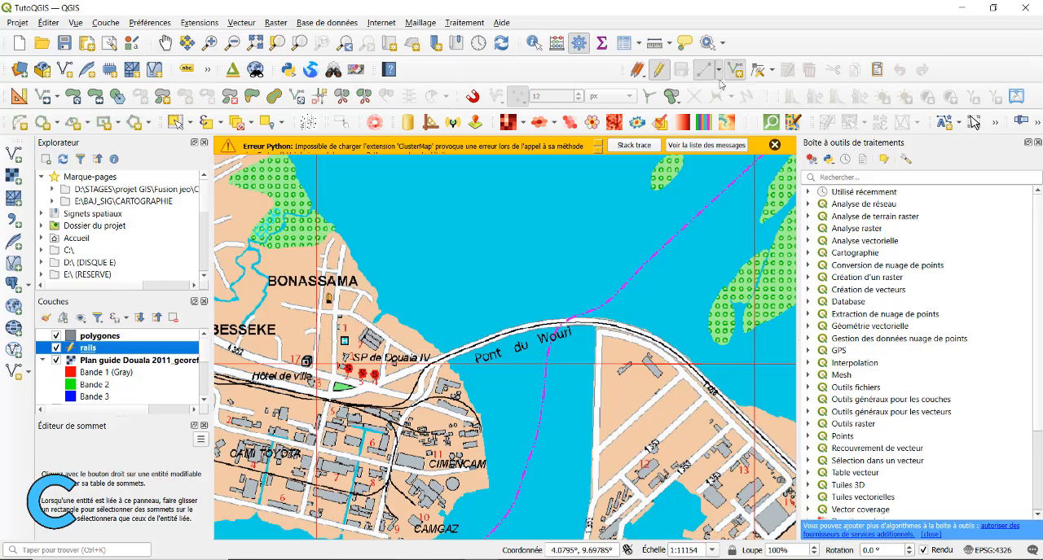
Place the first vertex of the rail line at the railway's northwestern end, near the plan's upper-left corner
scroll(279, 392, up, 1)
scroll(367, 394, down, 2)
middle_click(317, 385)
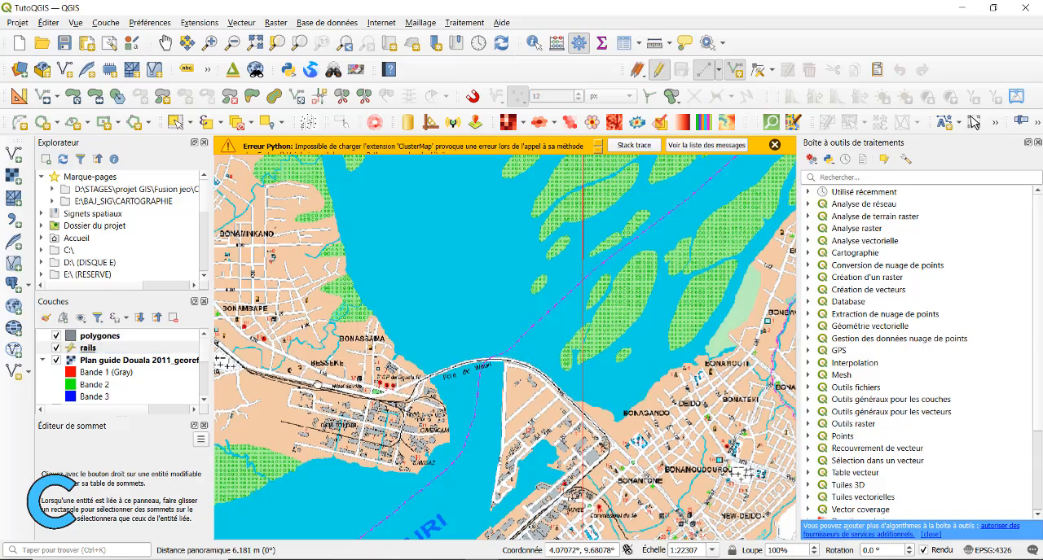
scroll(380, 334, up, 1)
scroll(379, 334, down, 2)
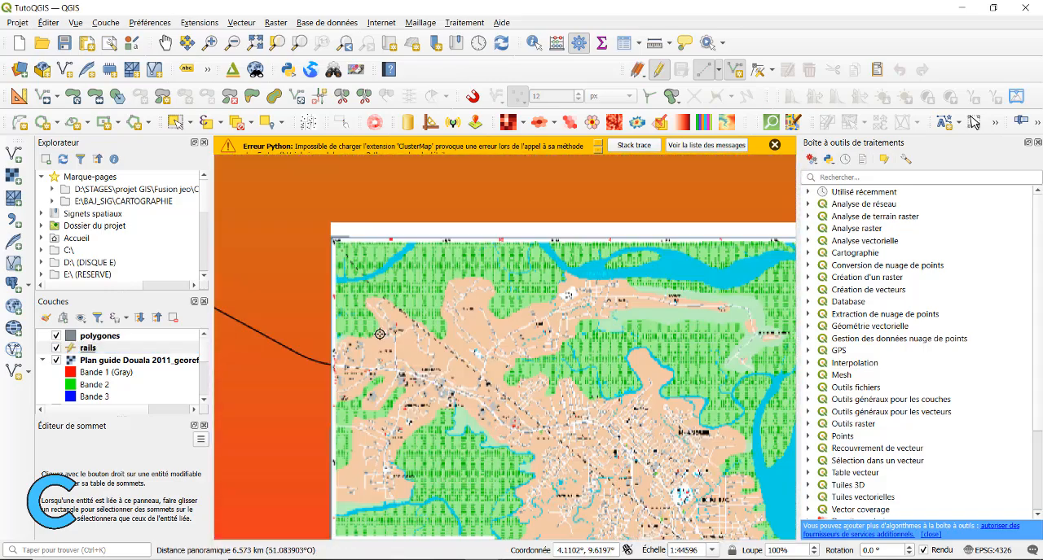
scroll(379, 334, up, 4)
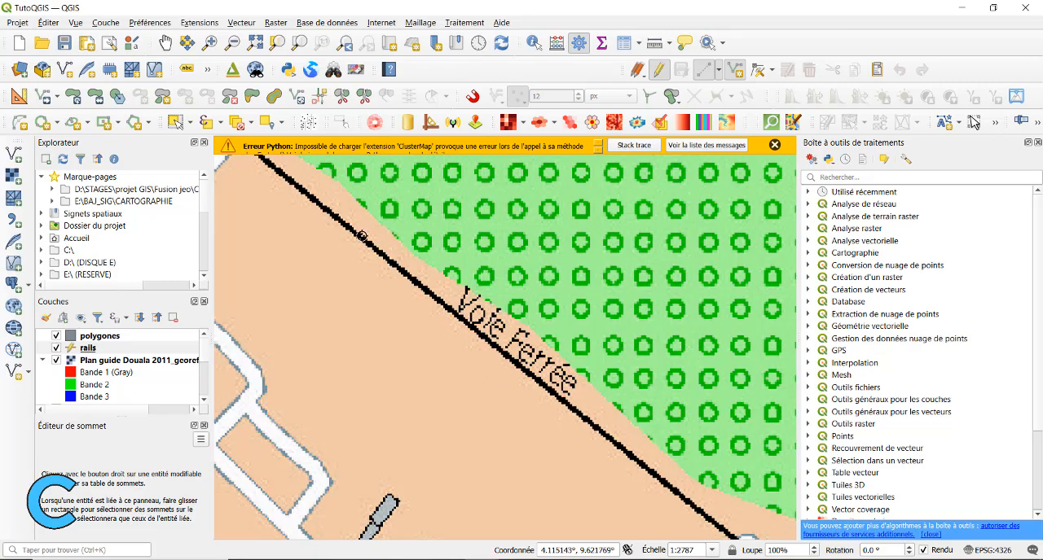
scroll(361, 237, down, 3)
scroll(374, 245, up, 1)
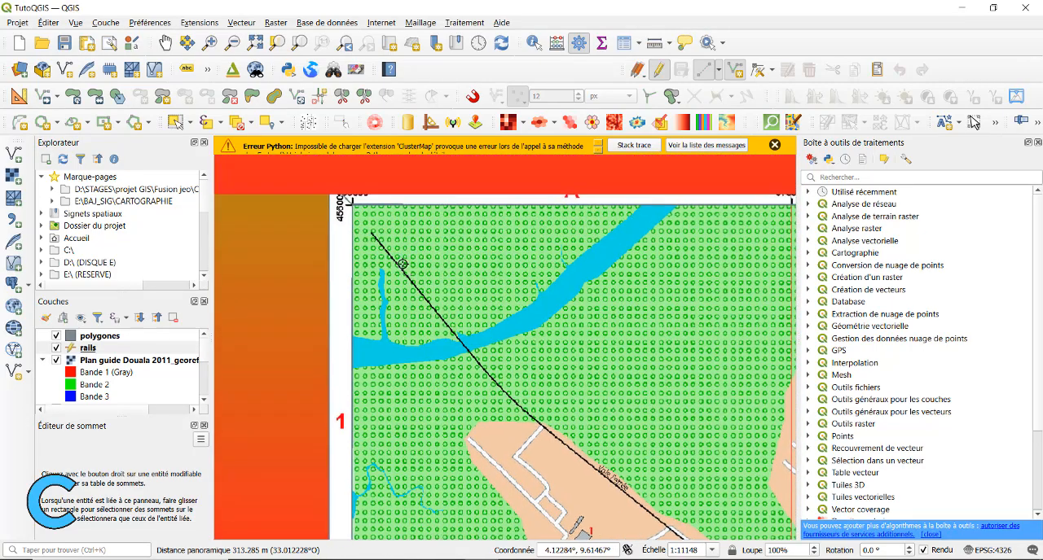
scroll(402, 264, up, 2)
click(345, 215)
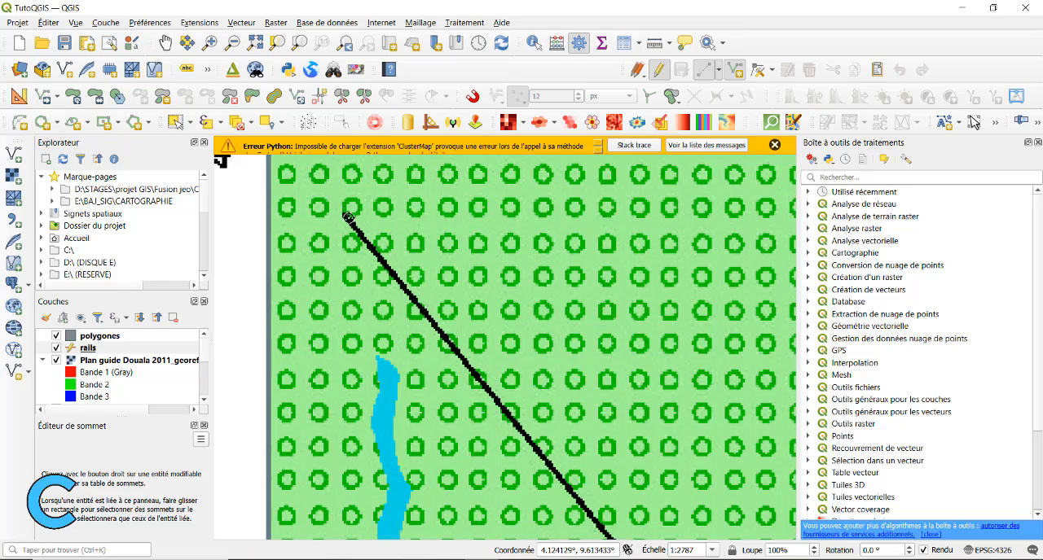
Trace the railway southeast from its starting point, across the river and past the Voie Ferrée label to Ndobo
drag(526, 452, 274, 182)
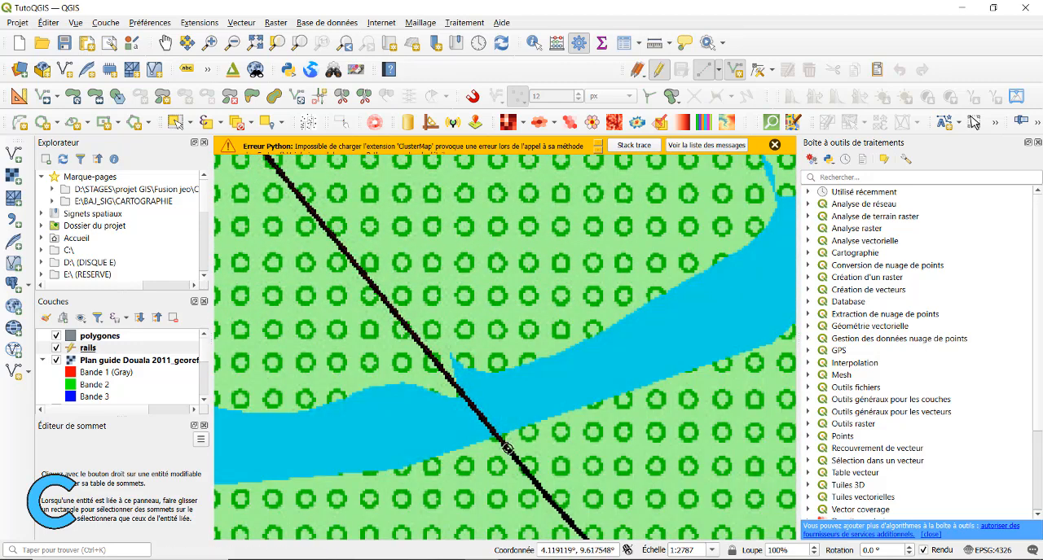
drag(547, 404, 445, 179)
drag(716, 531, 463, 279)
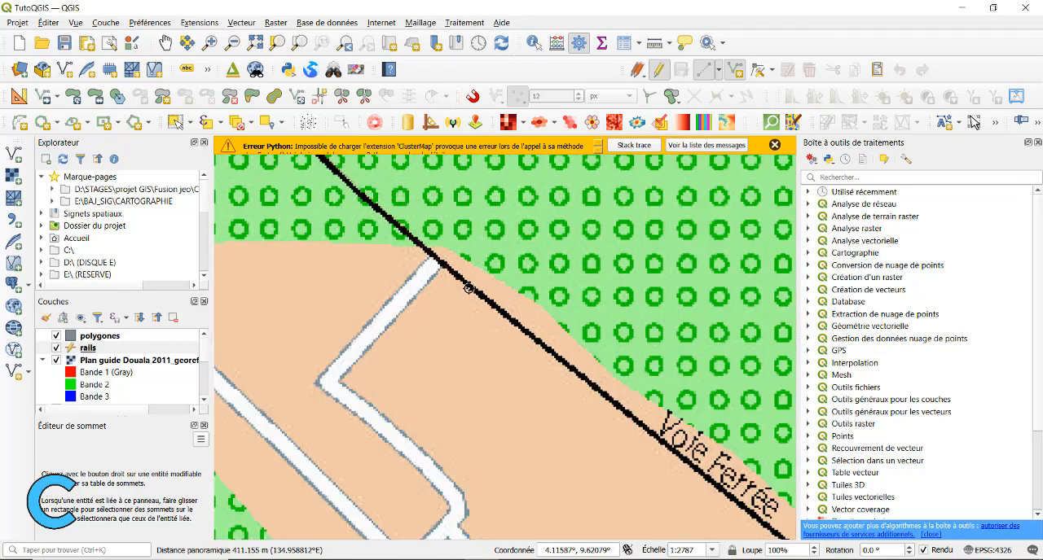
drag(622, 408, 342, 230)
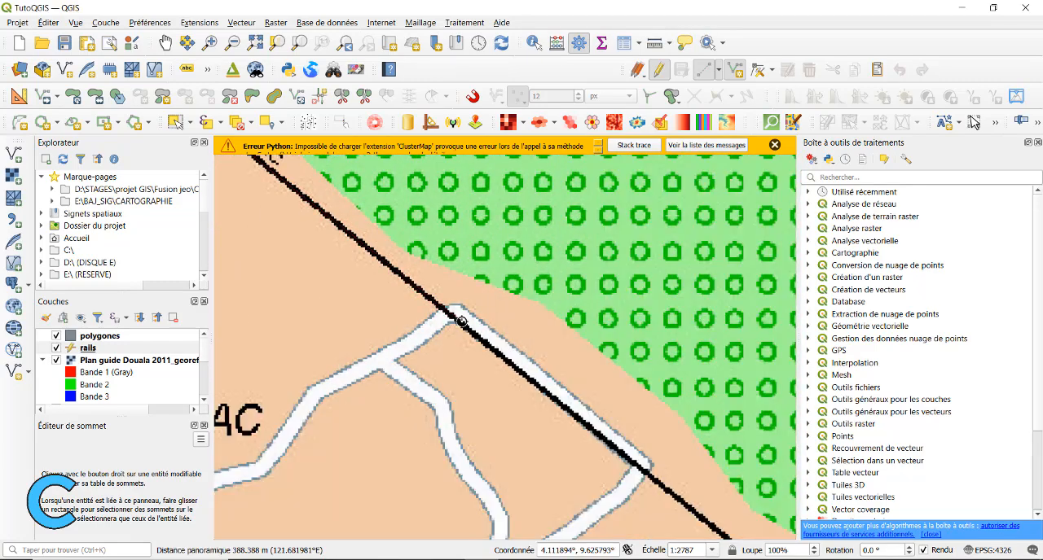
drag(462, 322, 459, 220)
drag(710, 425, 372, 232)
drag(745, 525, 383, 155)
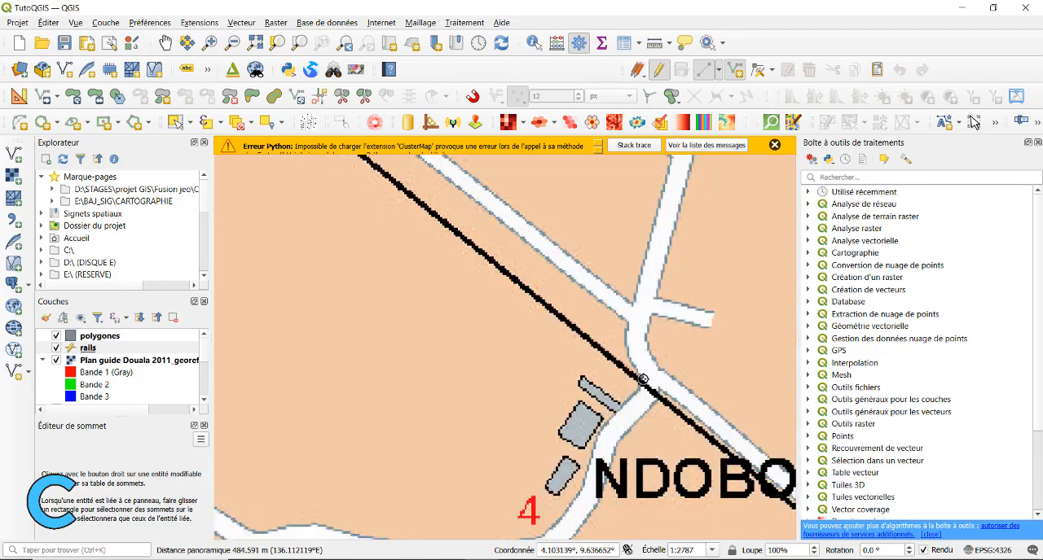
Continue tracing the railway from Ndobo to the stream crossing west of Michelin
drag(707, 489, 453, 172)
drag(700, 316, 313, 241)
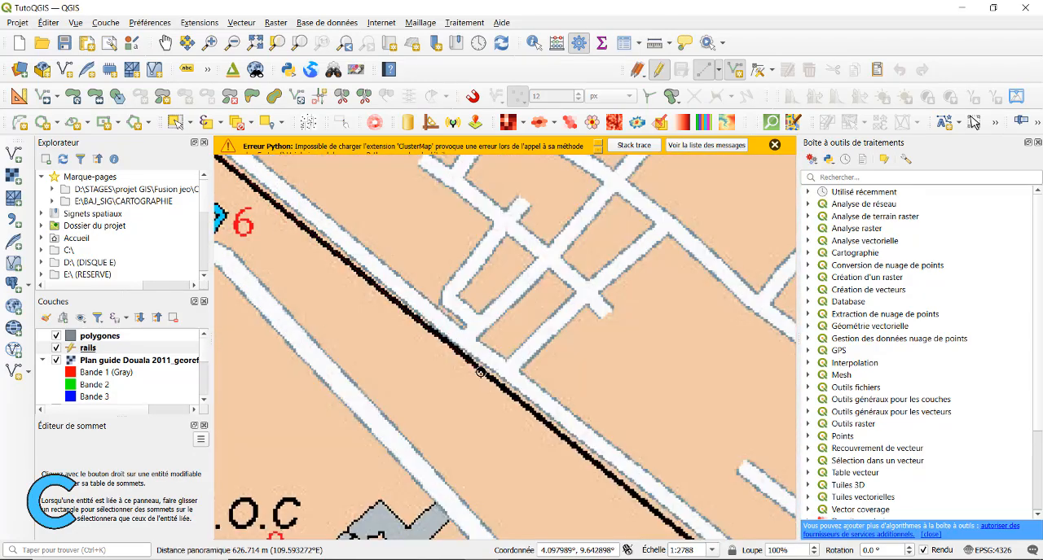
drag(677, 501, 408, 178)
drag(661, 392, 314, 138)
drag(624, 404, 403, 234)
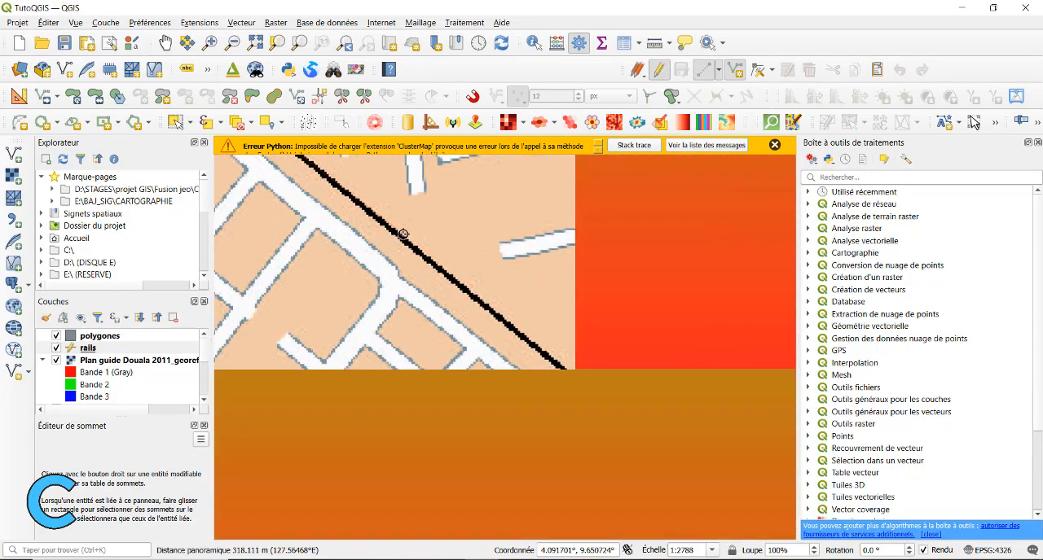
drag(690, 485, 404, 245)
drag(725, 489, 409, 245)
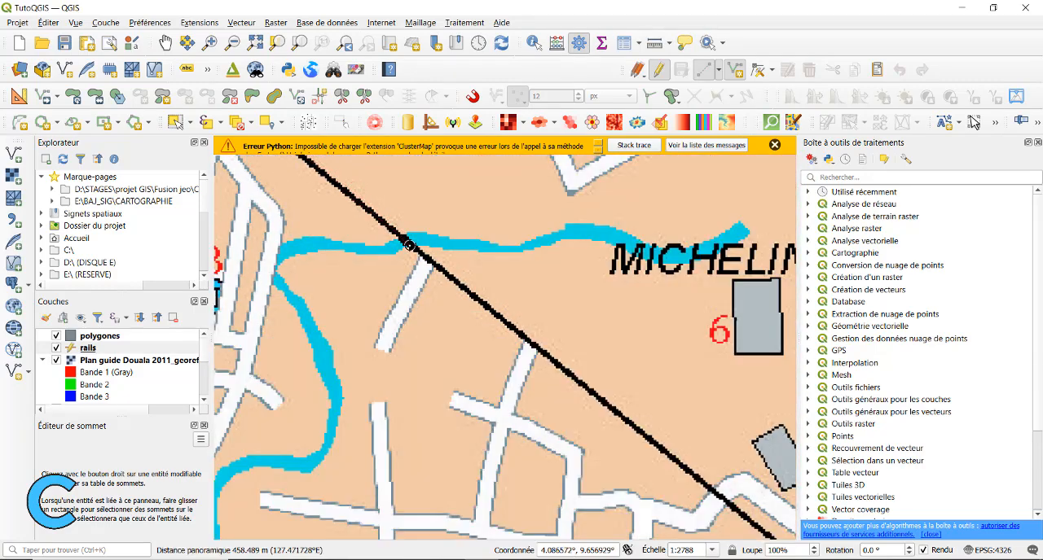
Trace the railway from the stream crossing along Route Nationale N°3 to the cemetery at Nkomba
drag(676, 462, 465, 244)
drag(735, 469, 426, 251)
drag(773, 533, 394, 240)
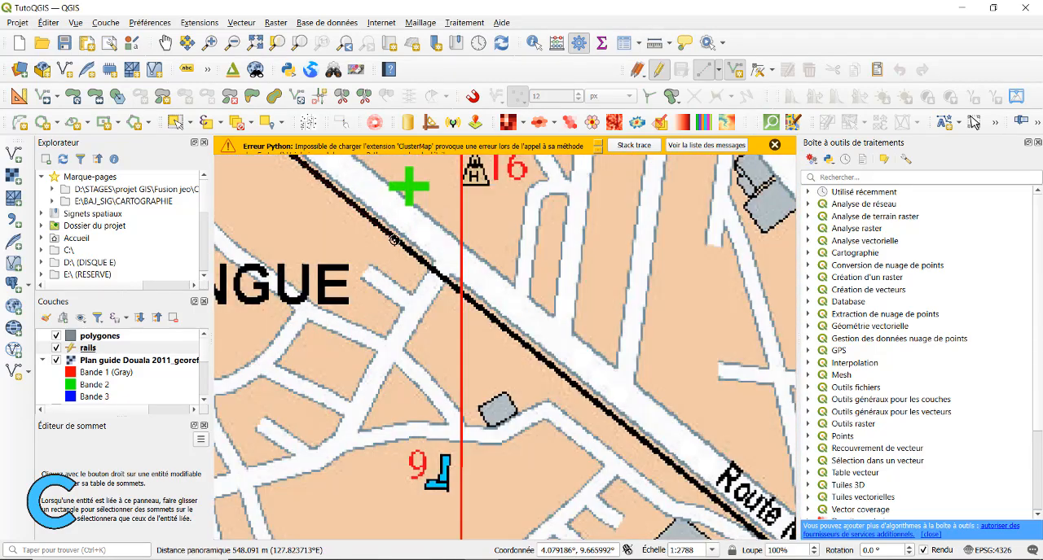
drag(660, 458, 407, 238)
drag(731, 498, 404, 222)
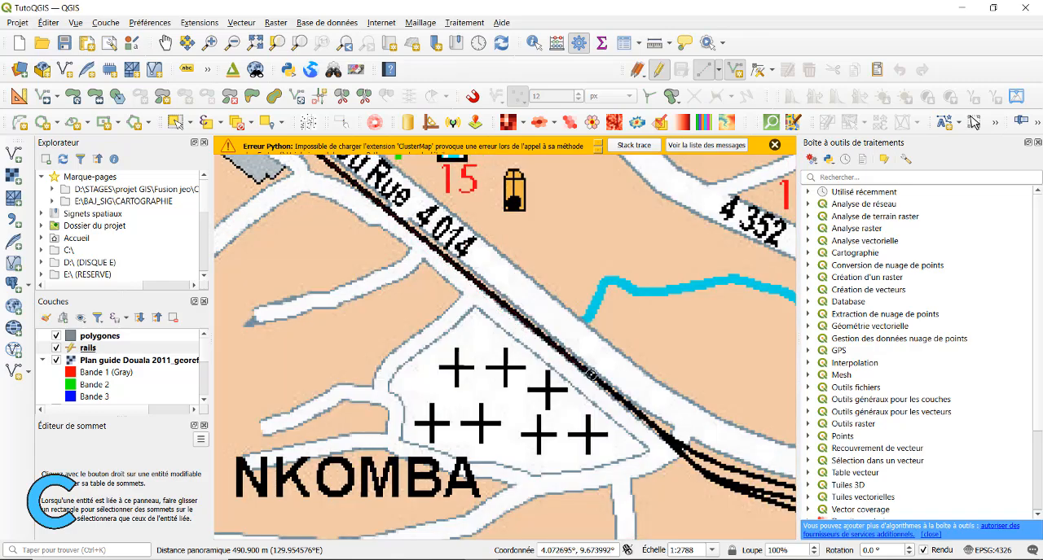
drag(591, 376, 246, 169)
Continue the rail line from Nkomba along the northernmost of the parallel tracks to the Hôtel de ville
scroll(390, 237, down, 2)
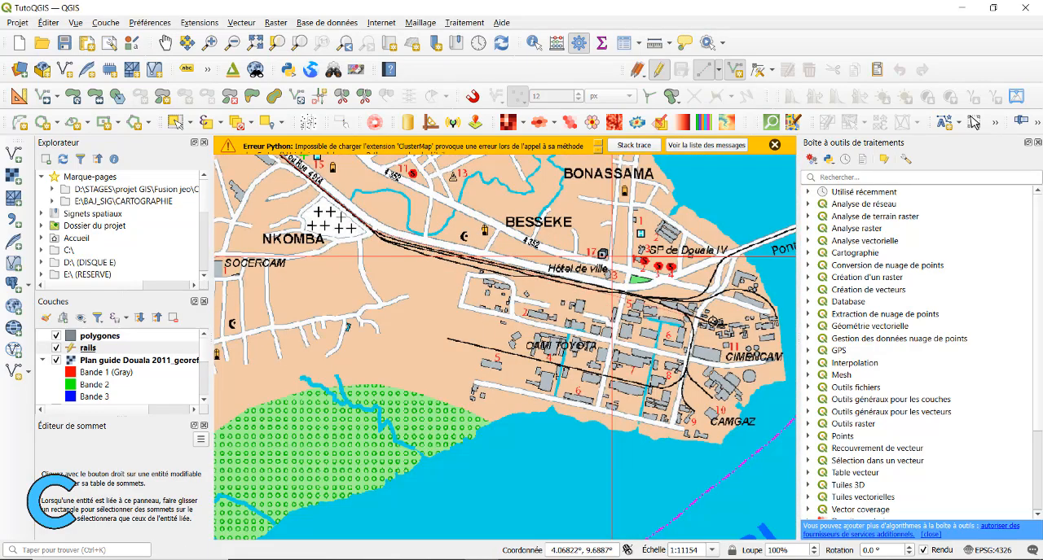
drag(389, 237, 345, 273)
scroll(345, 273, up, 2)
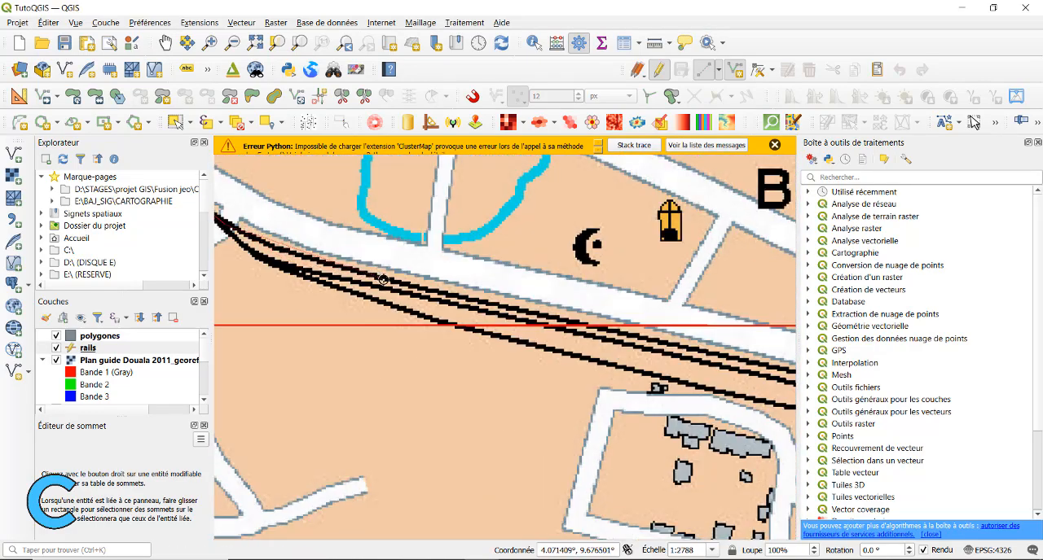
drag(549, 322, 262, 229)
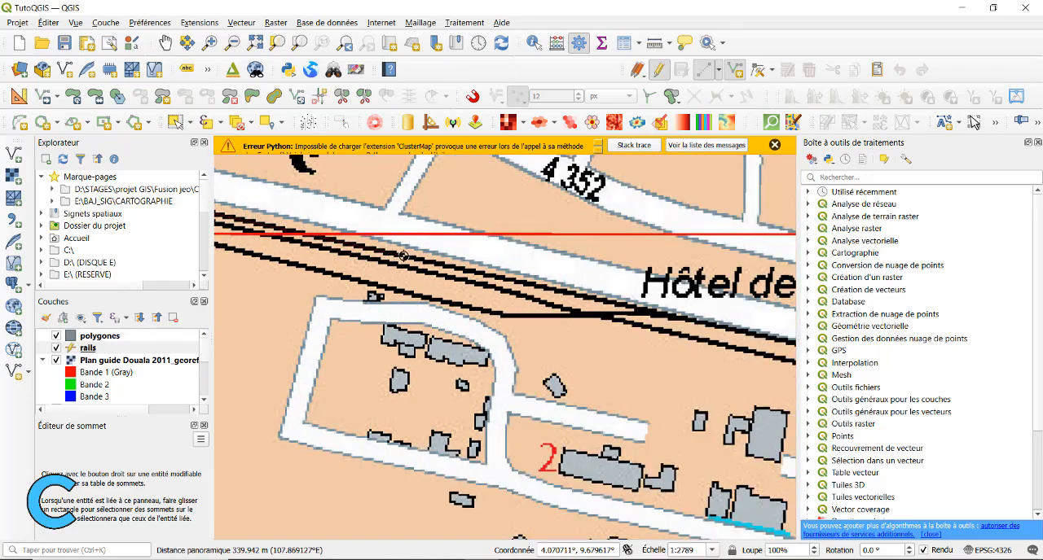
drag(656, 312, 386, 270)
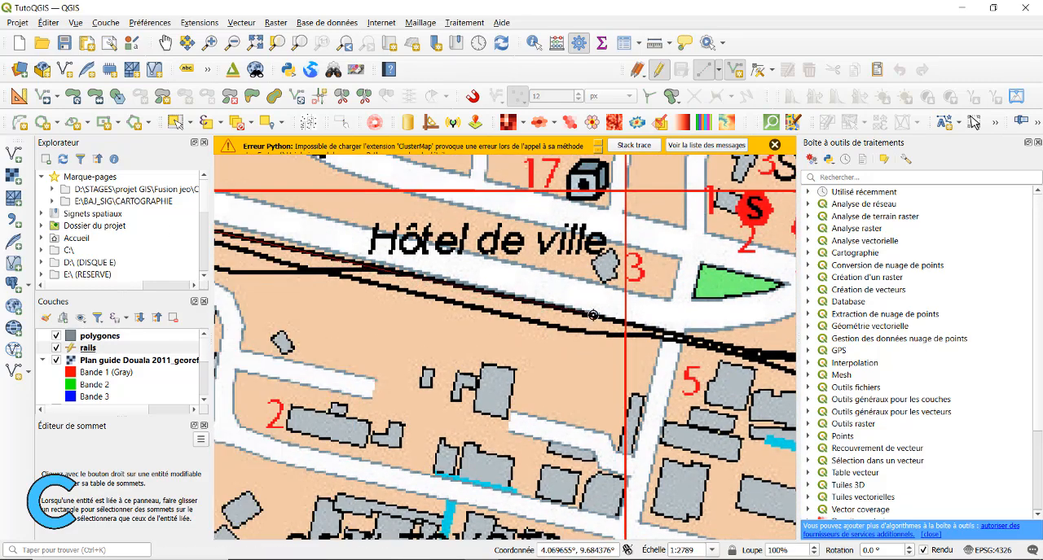
Trace the track from the Hôtel de ville to the start of the bend south of SP de Douala IV
click(721, 347)
drag(721, 347, 491, 281)
click(625, 297)
drag(625, 297, 505, 252)
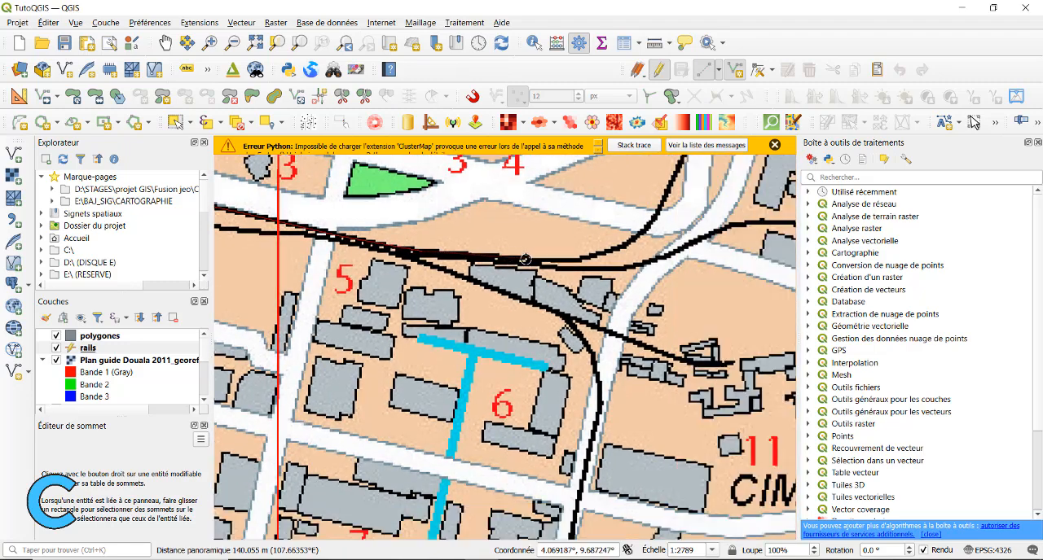
drag(623, 262, 564, 380)
click(521, 369)
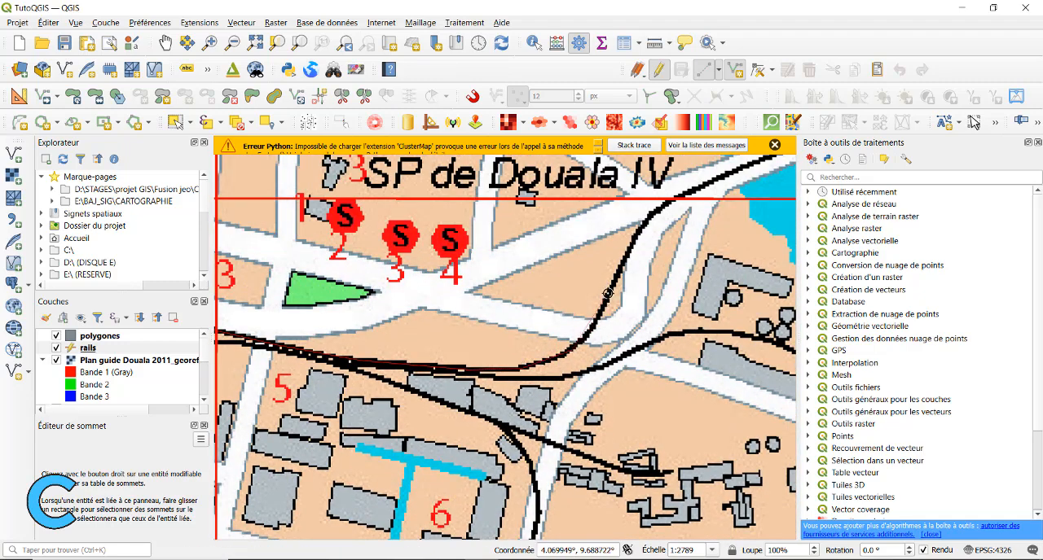
Trace the railway around the bend at SP de Douala IV and onto the western part of the Pont du Wouri
click(699, 193)
drag(699, 193, 475, 272)
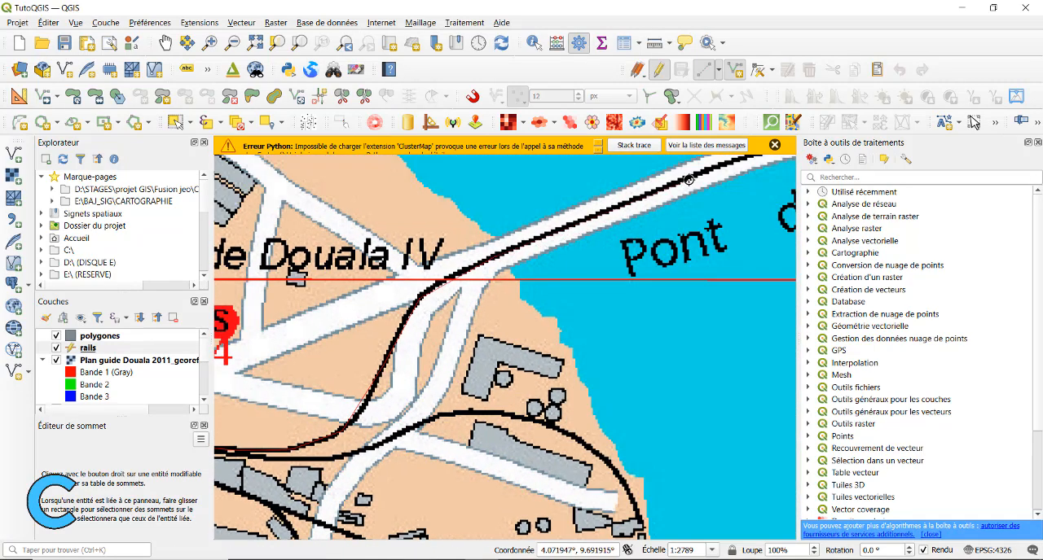
click(692, 179)
drag(692, 180, 288, 356)
scroll(507, 293, down, 1)
scroll(511, 291, up, 3)
click(512, 291)
scroll(698, 251, down, 2)
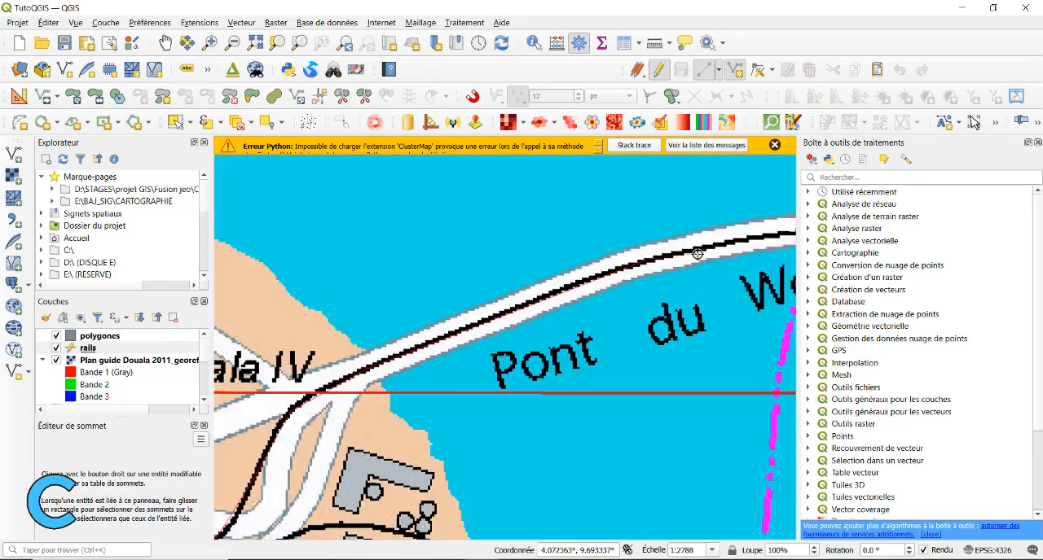
Trace the railway across the rest of the Pont du Wouri and along the curve on the eastern bank
drag(698, 252, 365, 256)
click(457, 235)
click(610, 231)
drag(662, 244, 281, 208)
click(410, 233)
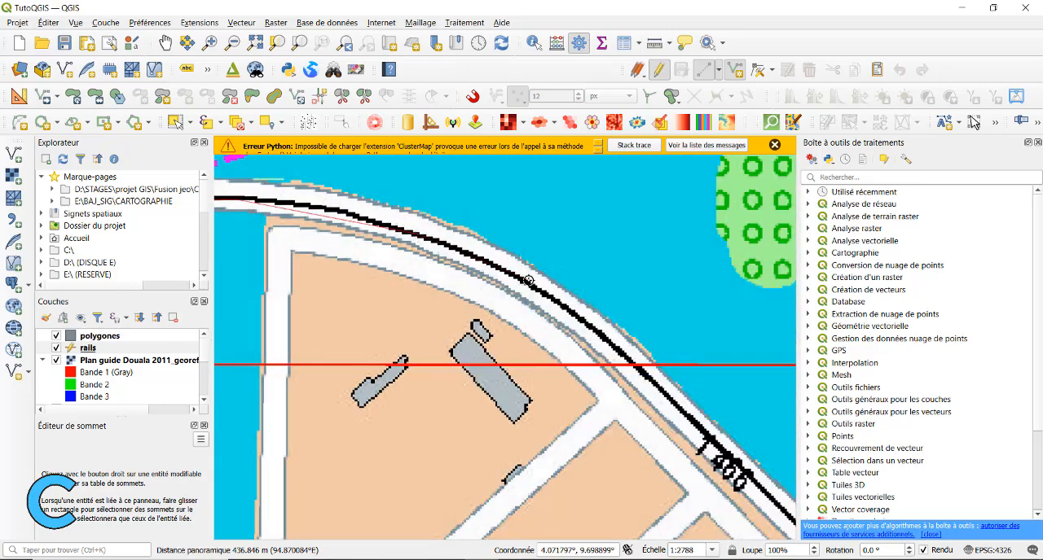
drag(580, 312, 465, 196)
click(542, 264)
Trace the railway down the eastern bank, around the bend west of BONANTONE and southwest towards MINEE, and finish the feature with id 01
scroll(559, 323, down, 1)
drag(726, 436, 538, 312)
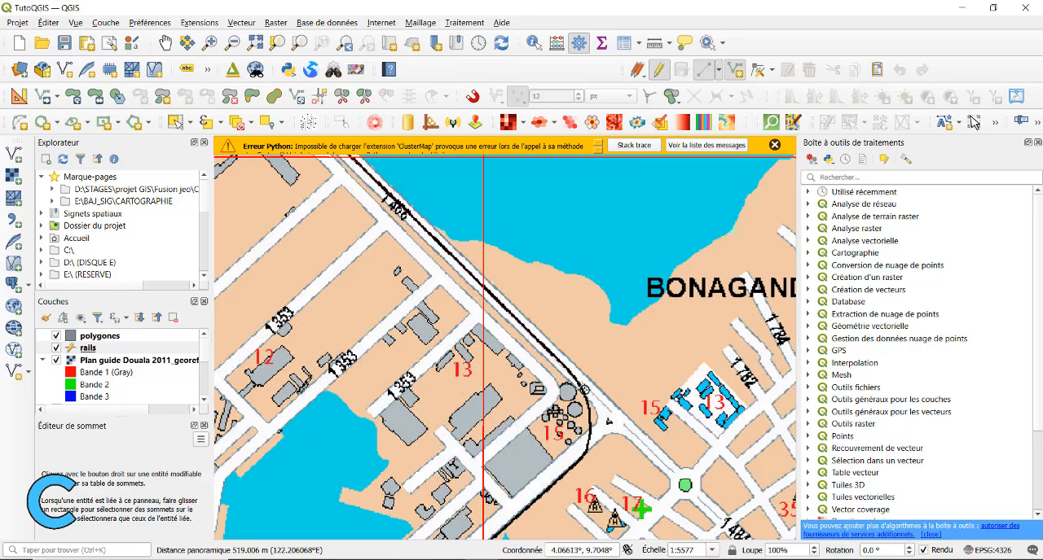
click(583, 391)
drag(591, 452, 564, 367)
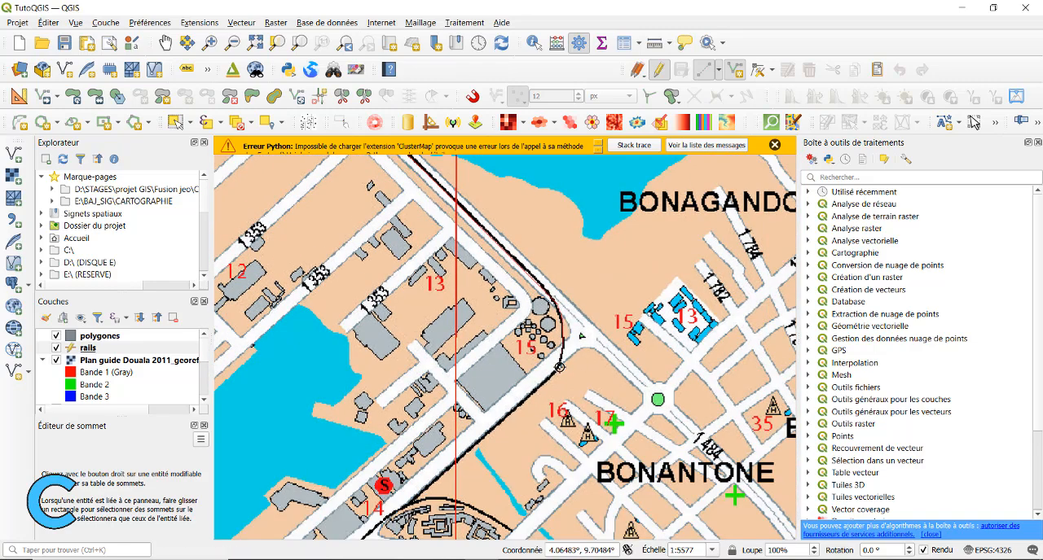
click(522, 401)
drag(471, 466, 472, 228)
click(414, 260)
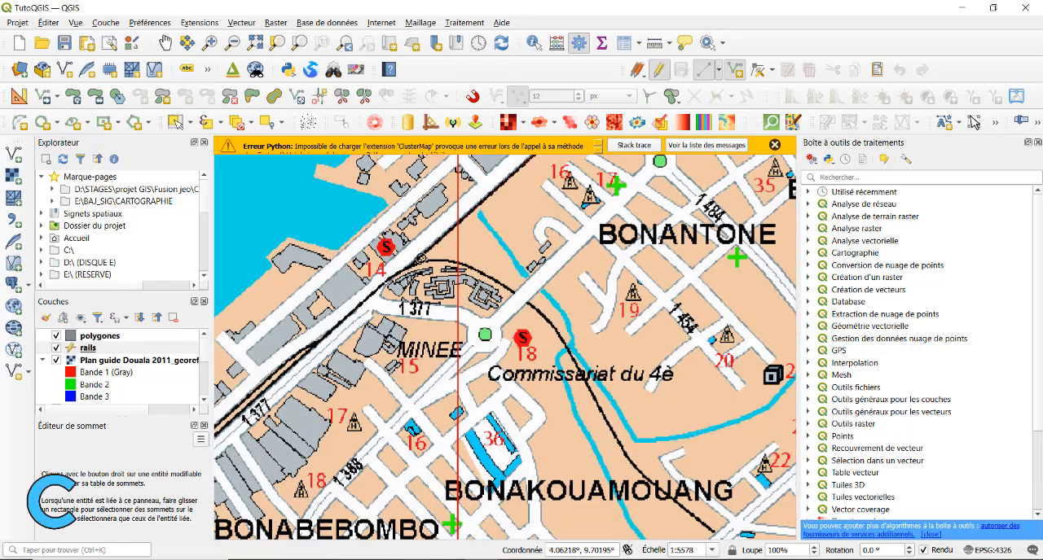
right_click(491, 249)
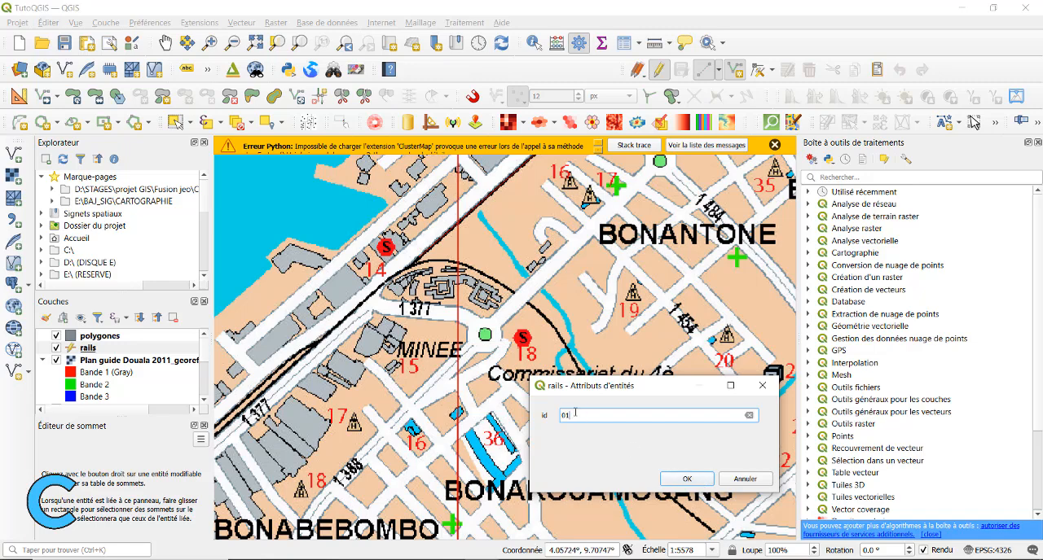
click(687, 479)
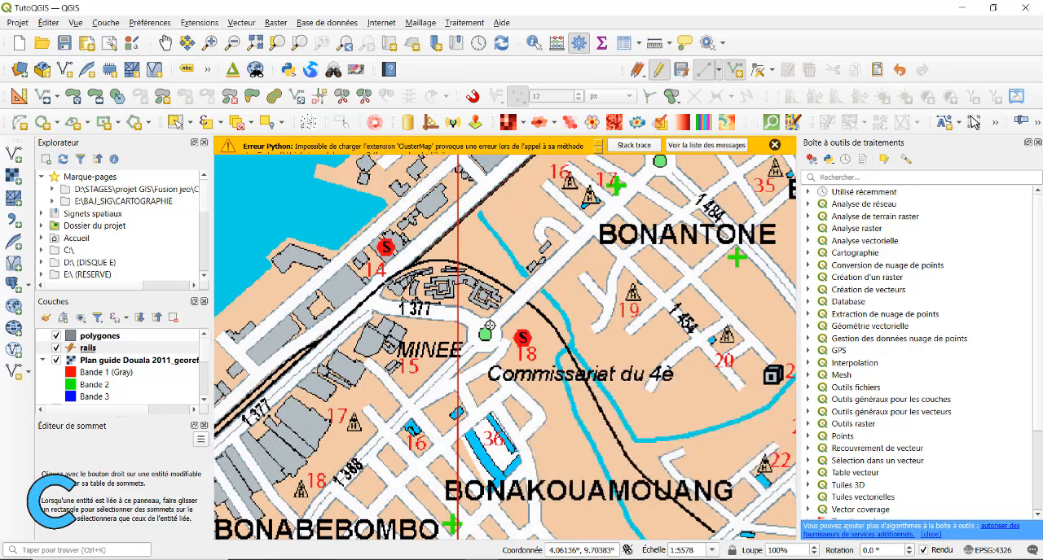
Open the attribute table of the rails layer, end its editing session and save the changes
scroll(505, 346, down, 3)
right_click(87, 348)
click(147, 197)
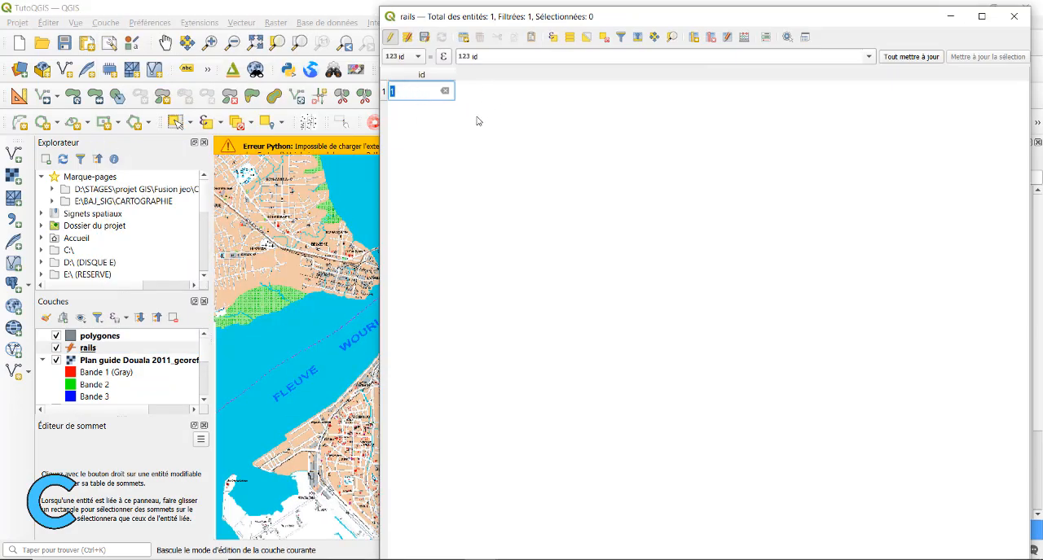
click(390, 37)
click(423, 295)
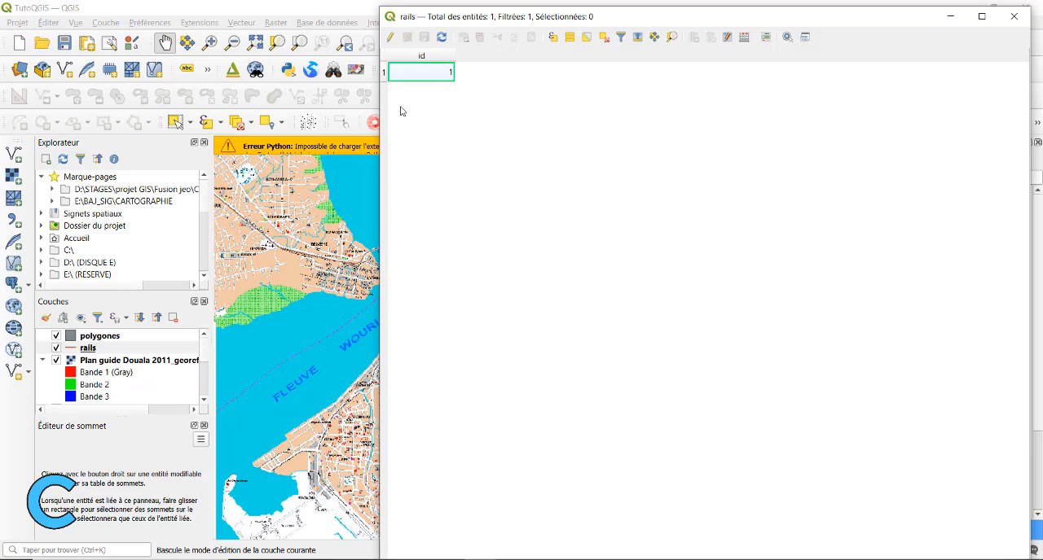
click(1014, 16)
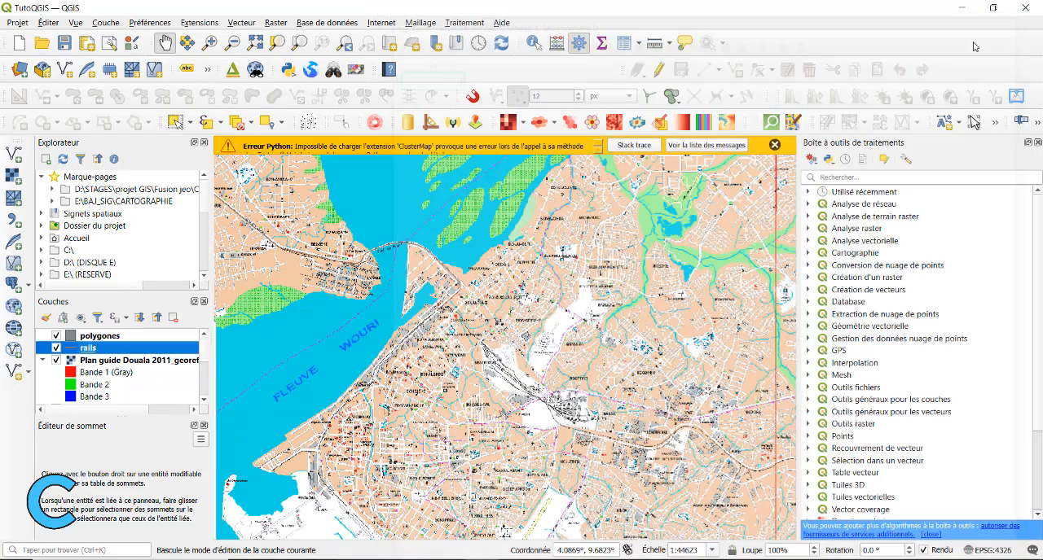
Hide the Plan guide Douala 2011 raster and the Cameroun_route layer so only the traced railway shows over the regions
click(56, 335)
click(57, 360)
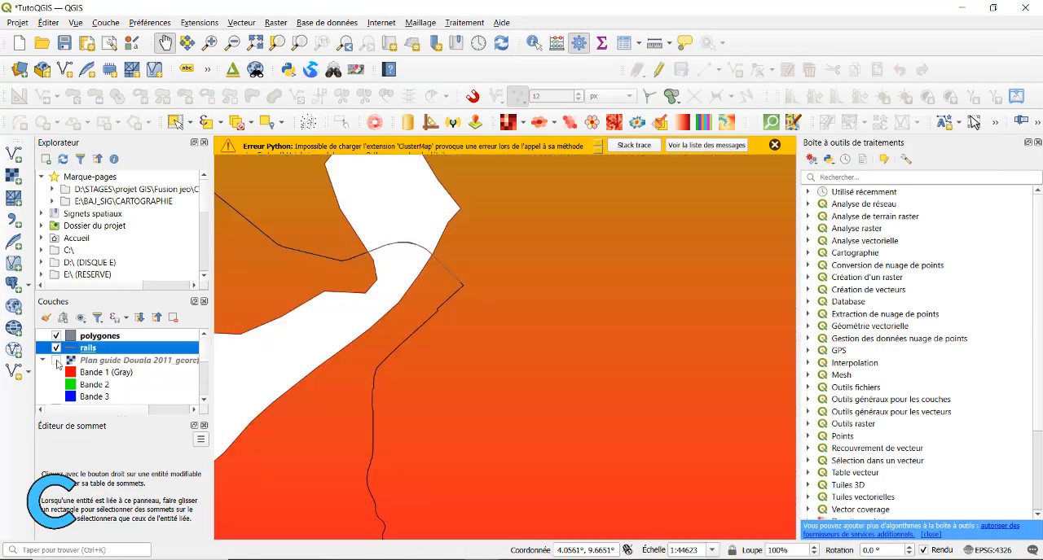
scroll(381, 313, down, 5)
scroll(381, 312, up, 1)
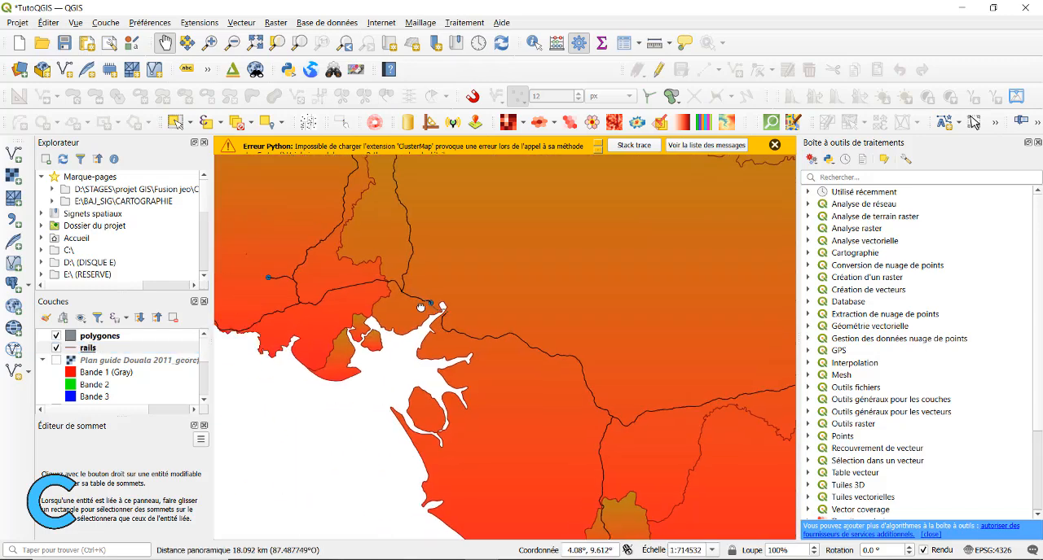
scroll(65, 379, down, 1)
scroll(65, 379, down, 2)
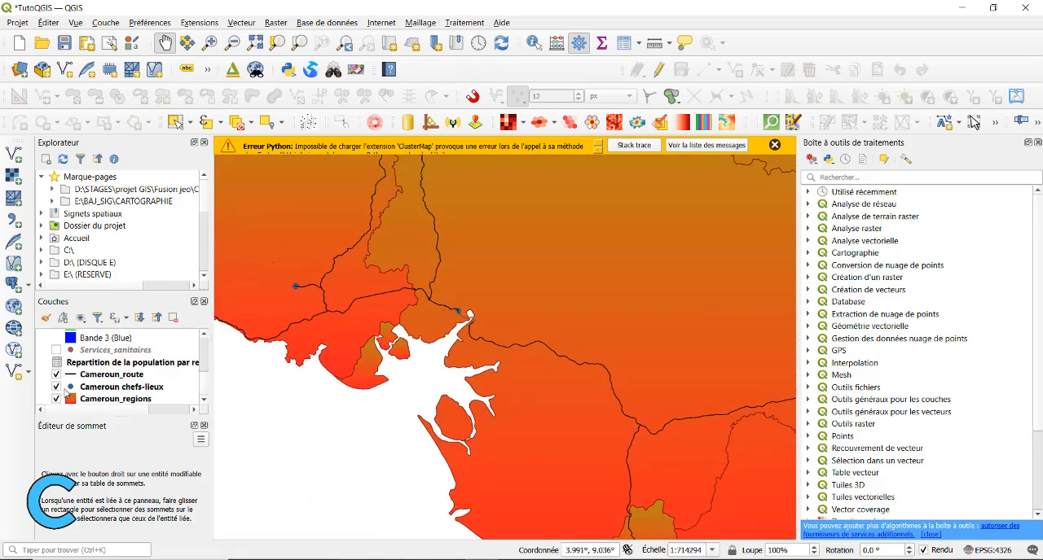
click(56, 375)
scroll(104, 360, up, 5)
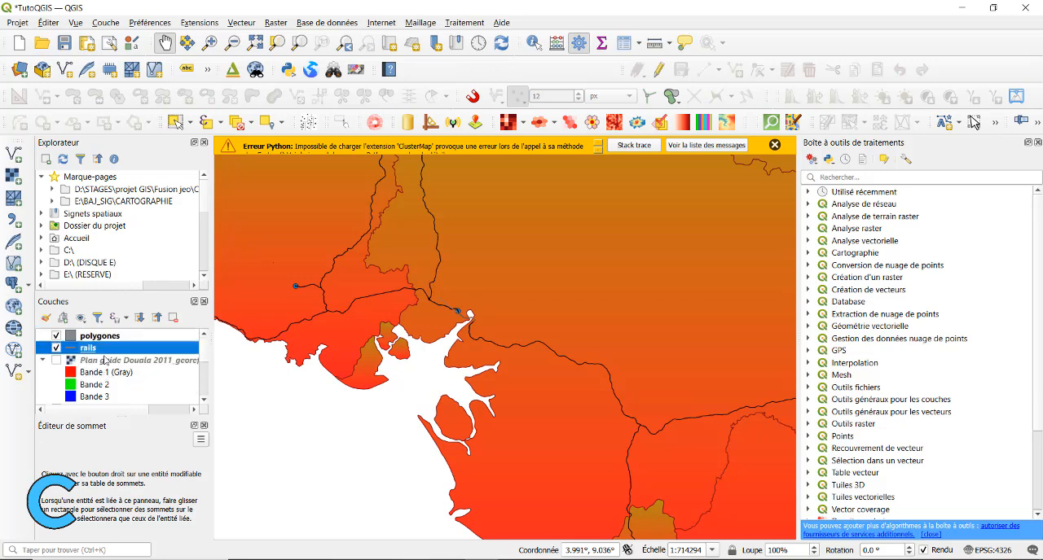
scroll(78, 373, down, 5)
click(57, 374)
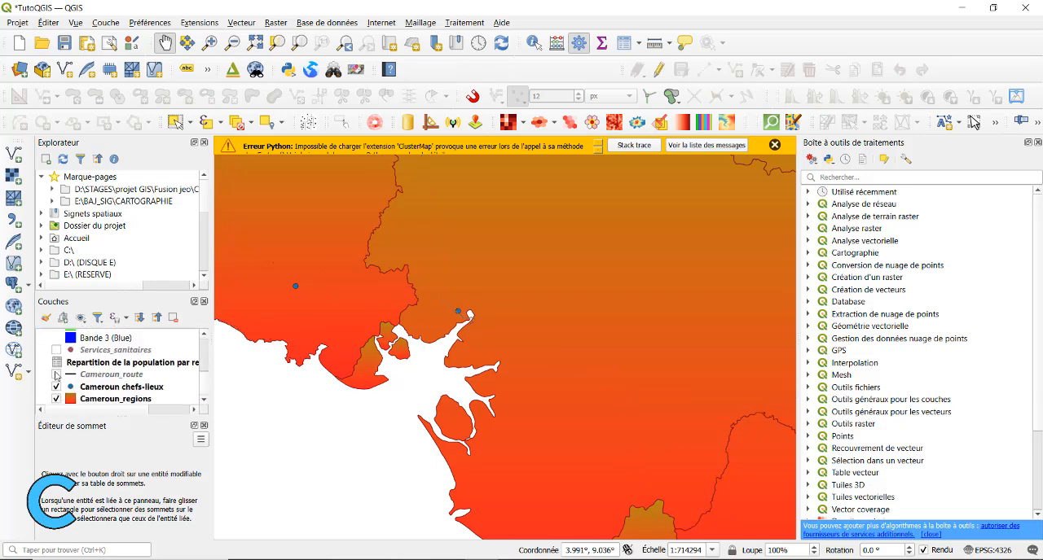
scroll(456, 311, up, 8)
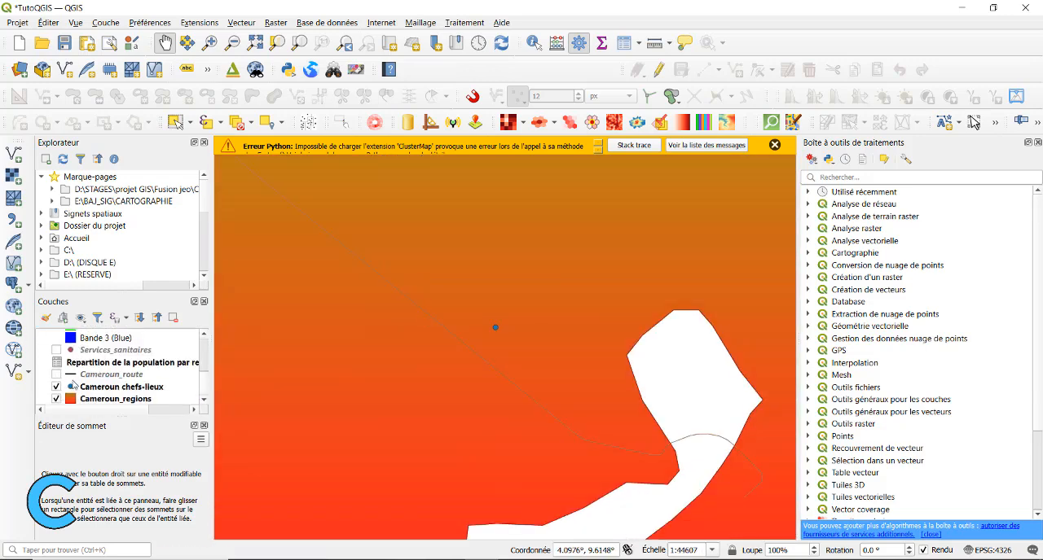
Set the line colour of the rails layer to black in its symbology
scroll(90, 372, up, 5)
double_click(70, 351)
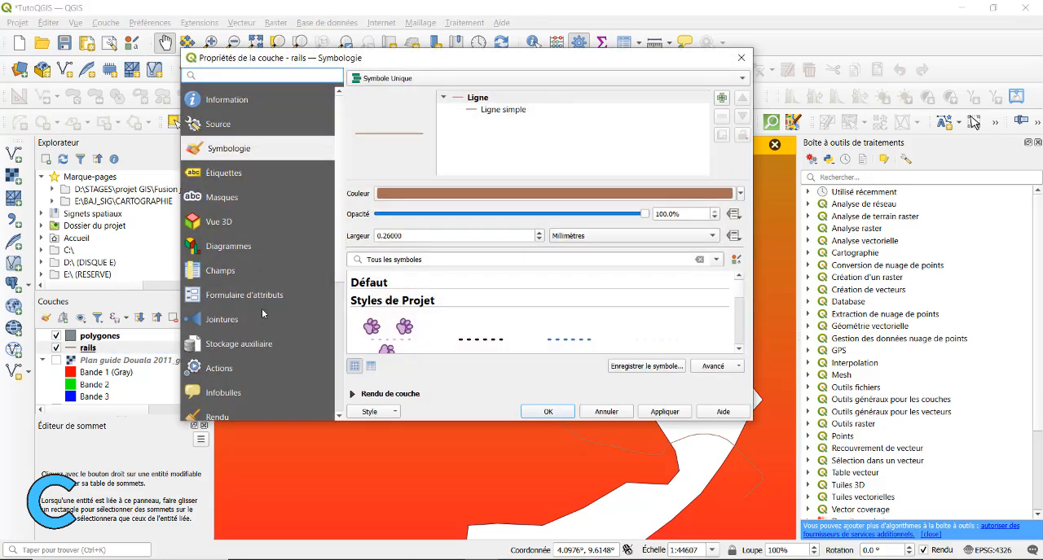
click(741, 194)
click(418, 372)
click(662, 412)
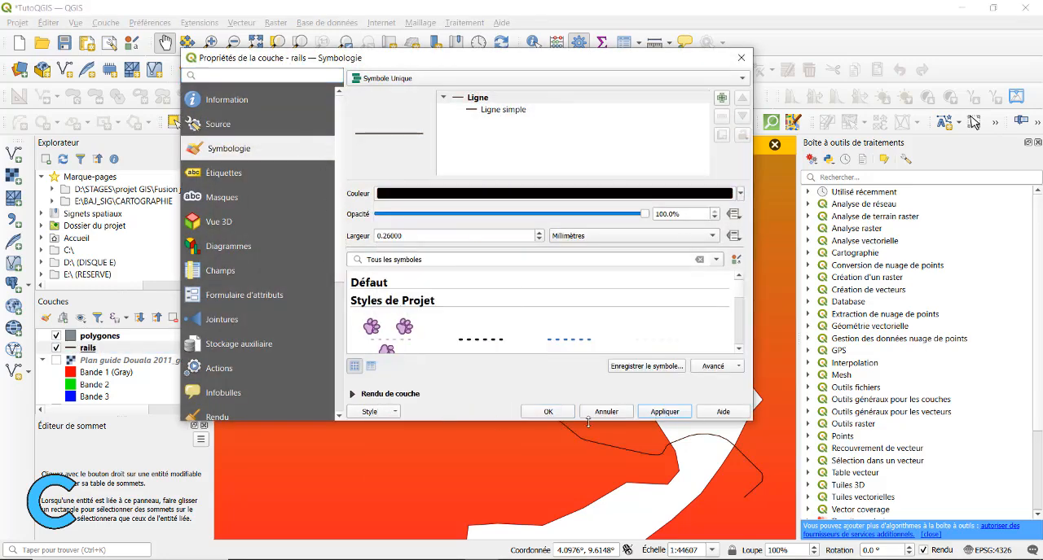
click(551, 413)
Examine the whole traced railway and its course across the river against the Cameroun_regions layer
scroll(518, 382, down, 2)
drag(518, 382, 491, 343)
scroll(428, 285, up, 2)
scroll(617, 478, down, 2)
drag(618, 478, 300, 239)
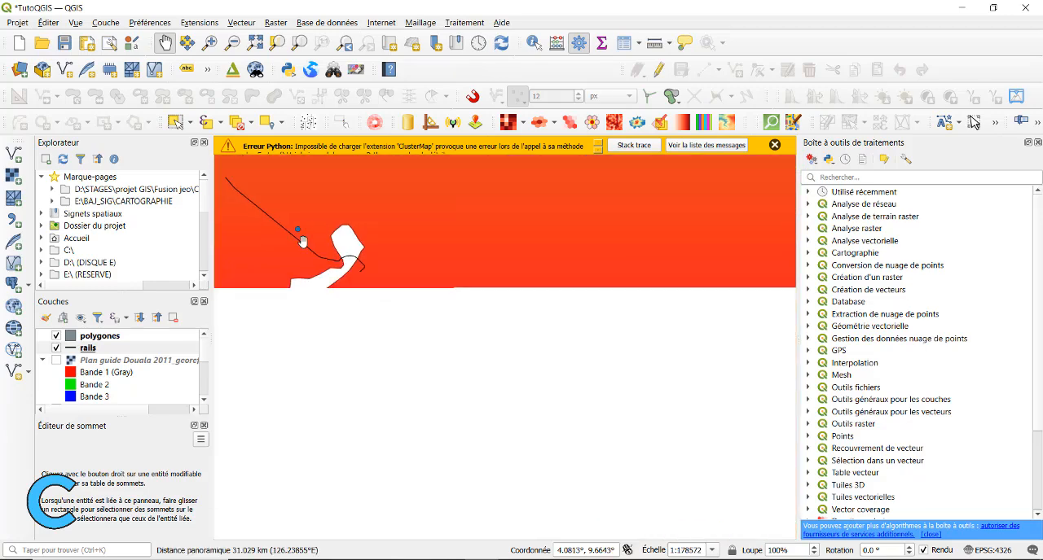
scroll(338, 251, up, 2)
scroll(328, 259, down, 2)
drag(220, 182, 326, 274)
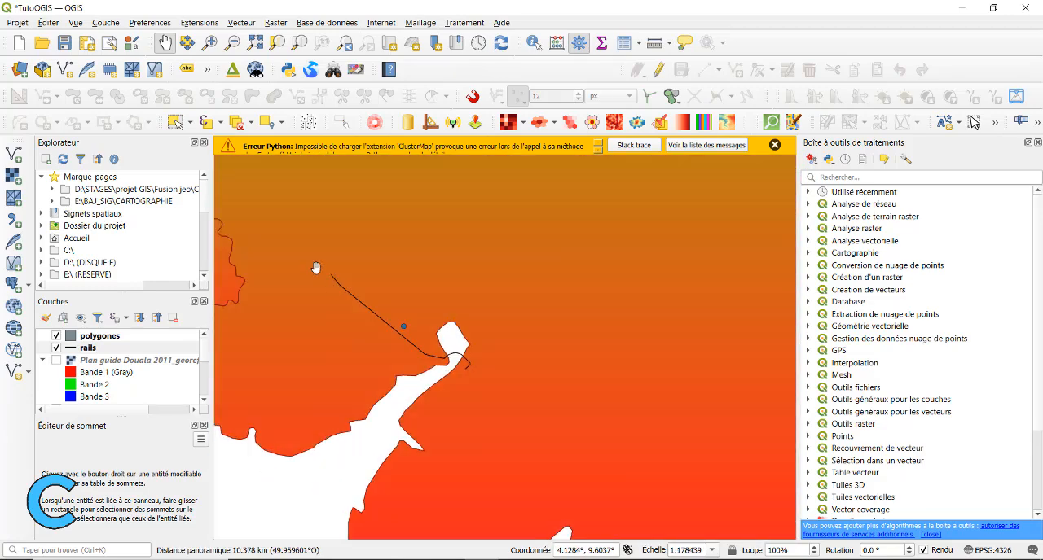
scroll(330, 283, up, 1)
Highlight the railway feature on the map from the rails attribute table and clear the selection again
right_click(90, 348)
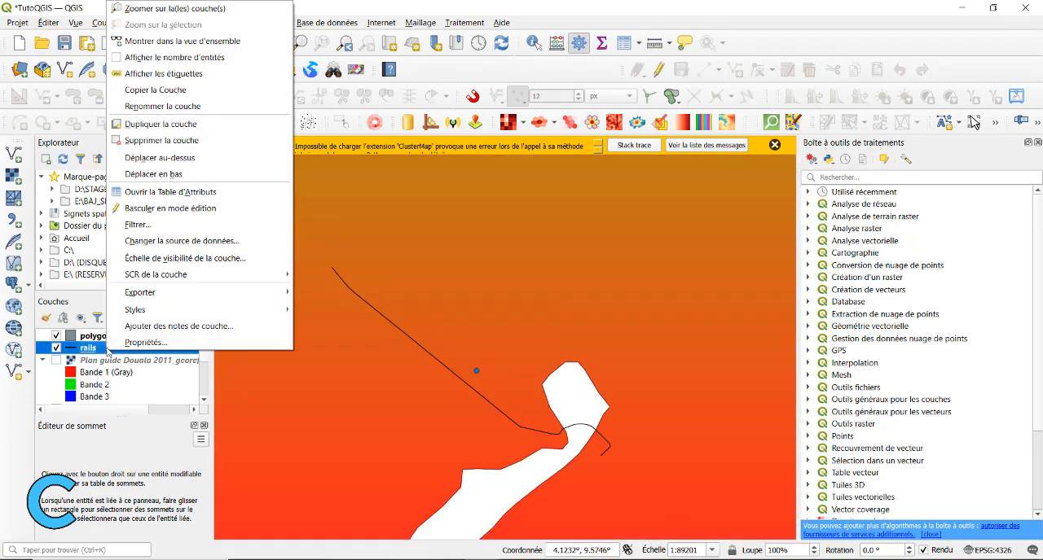
click(155, 193)
click(384, 73)
drag(672, 18, 879, 124)
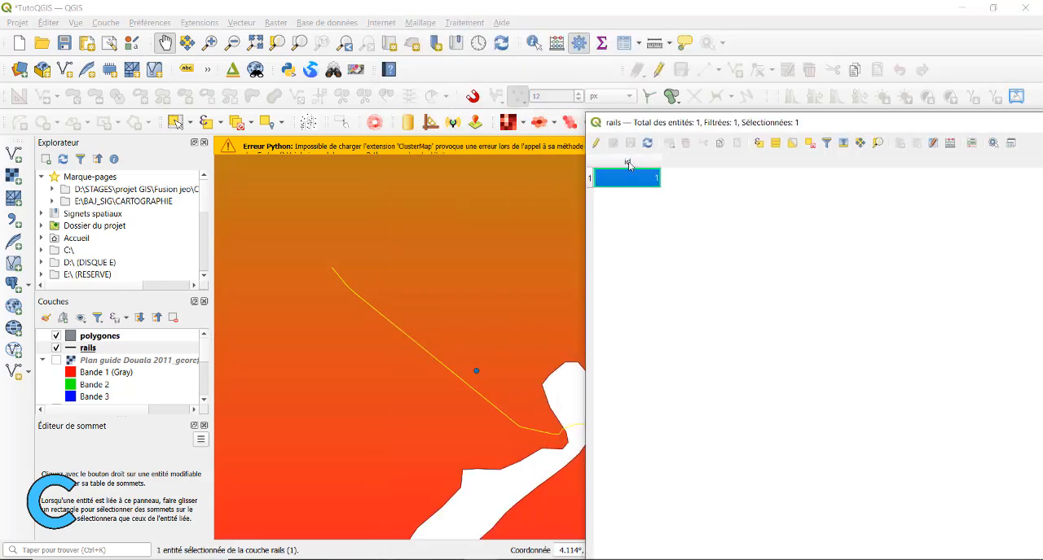
click(809, 143)
click(353, 243)
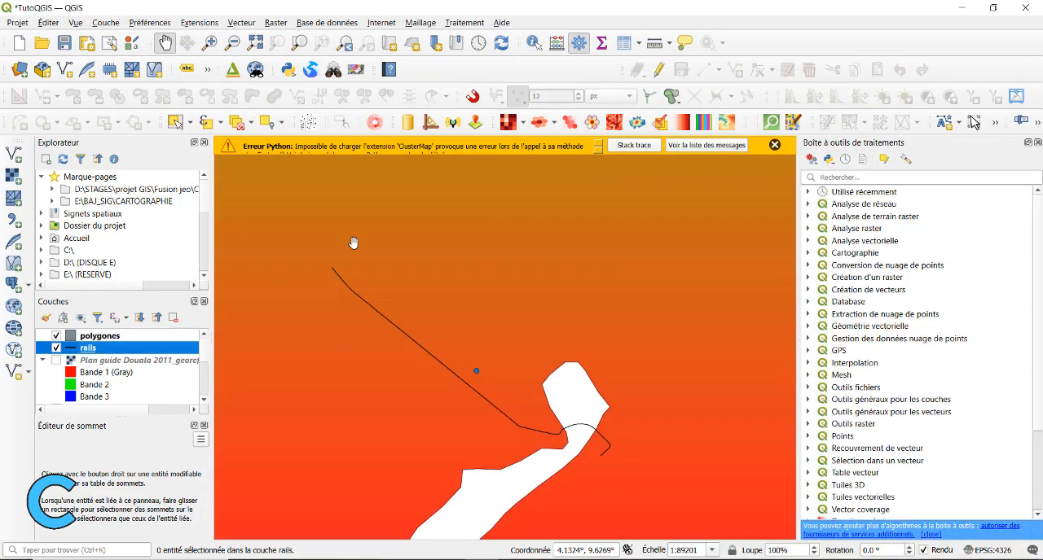
Make the polygones layer active and show the Plan guide Douala 2011 raster again
click(99, 336)
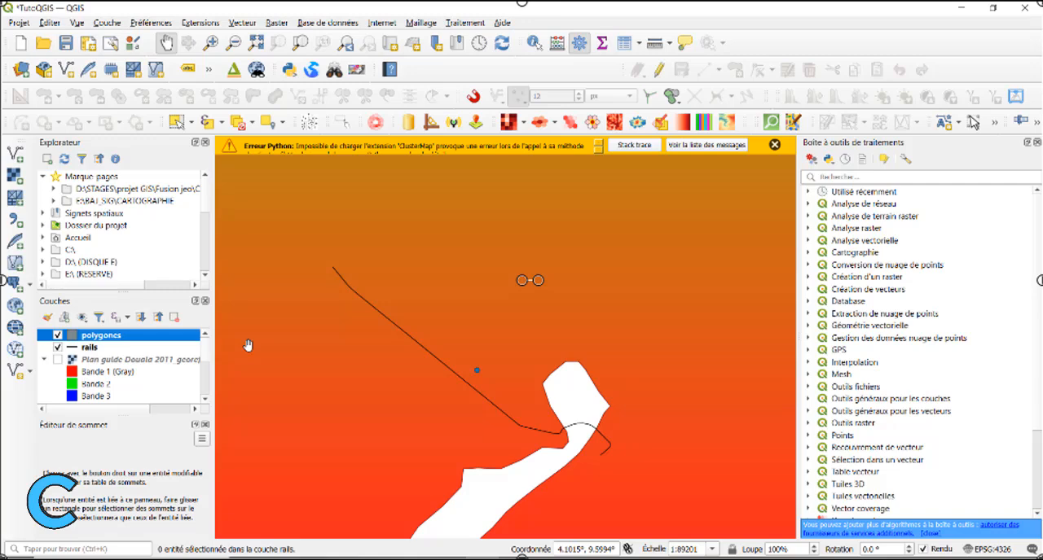
click(57, 360)
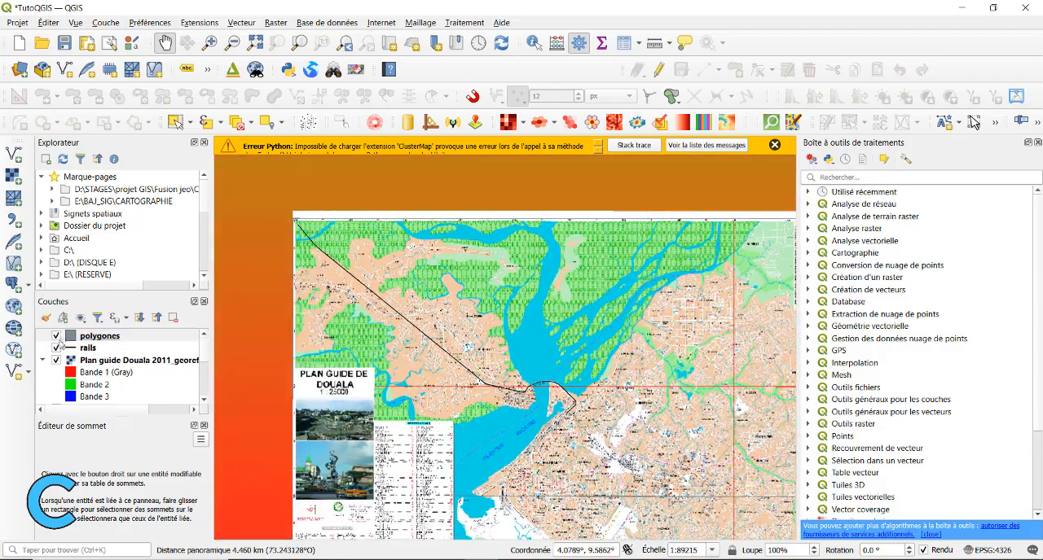
click(56, 360)
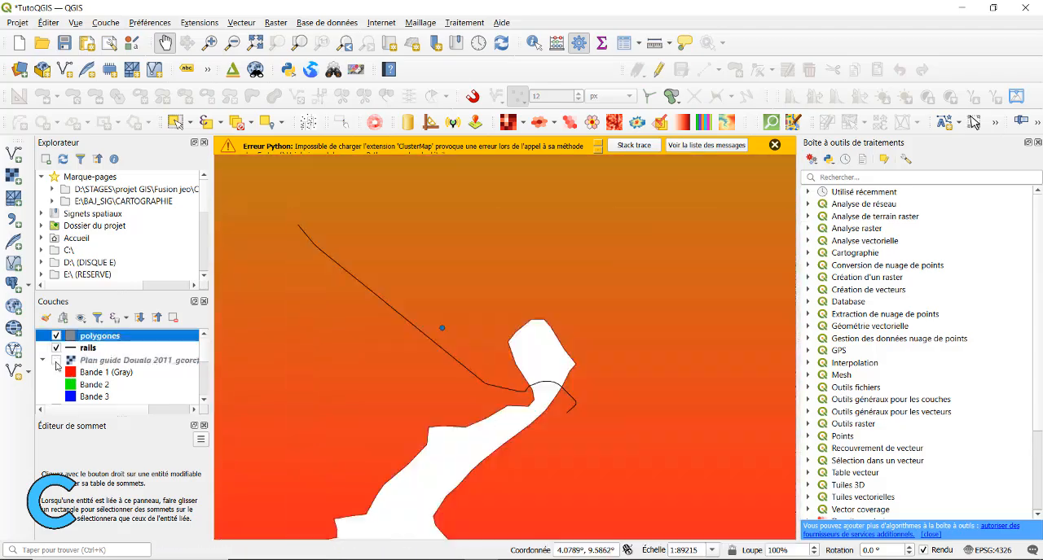
click(56, 360)
Find the green island in the Crique Bomono north of BONENDALE and switch the polygones layer to edit mode
scroll(395, 340, up, 3)
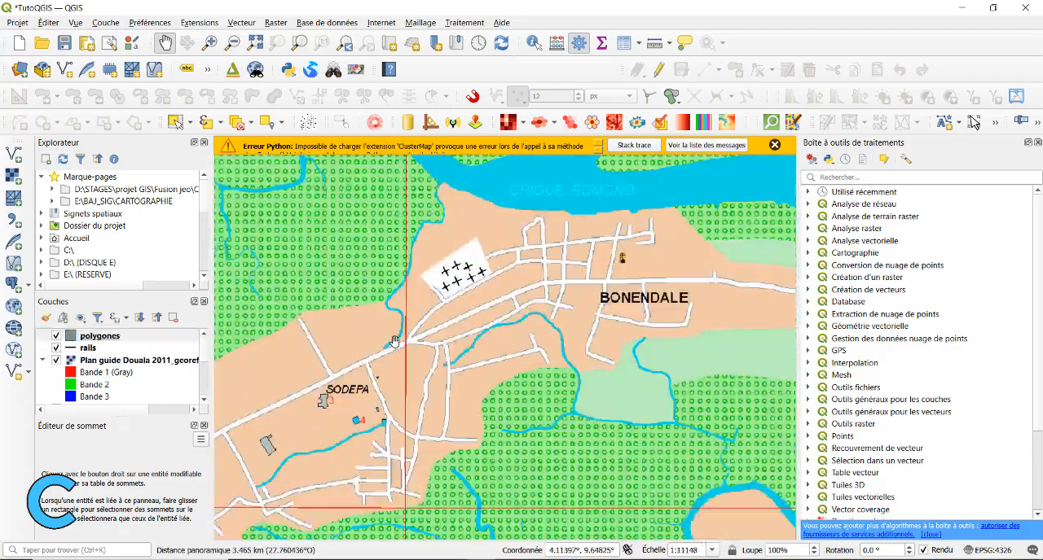
scroll(395, 341, down, 1)
drag(480, 303, 408, 364)
scroll(408, 363, up, 1)
drag(439, 167, 350, 367)
drag(594, 498, 614, 456)
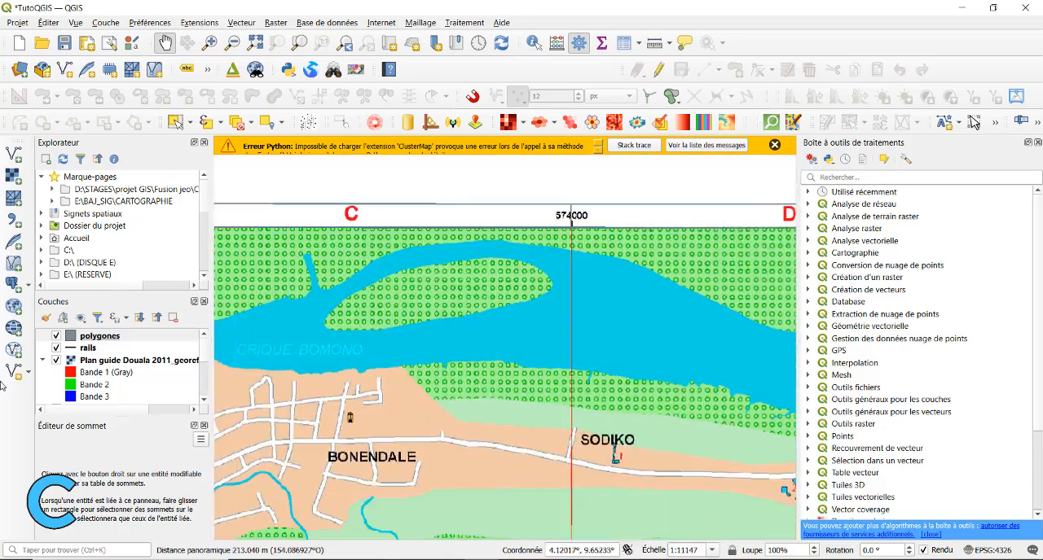
right_click(94, 338)
click(146, 222)
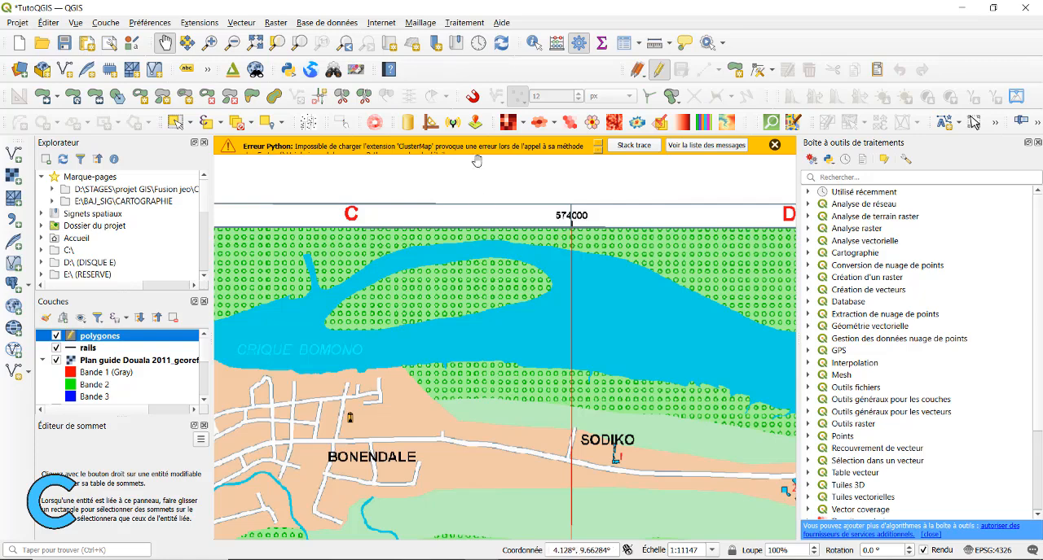
Start a polygon feature and trace the northern shore of the Crique Bomono island from its western tip to its eastern end
click(735, 70)
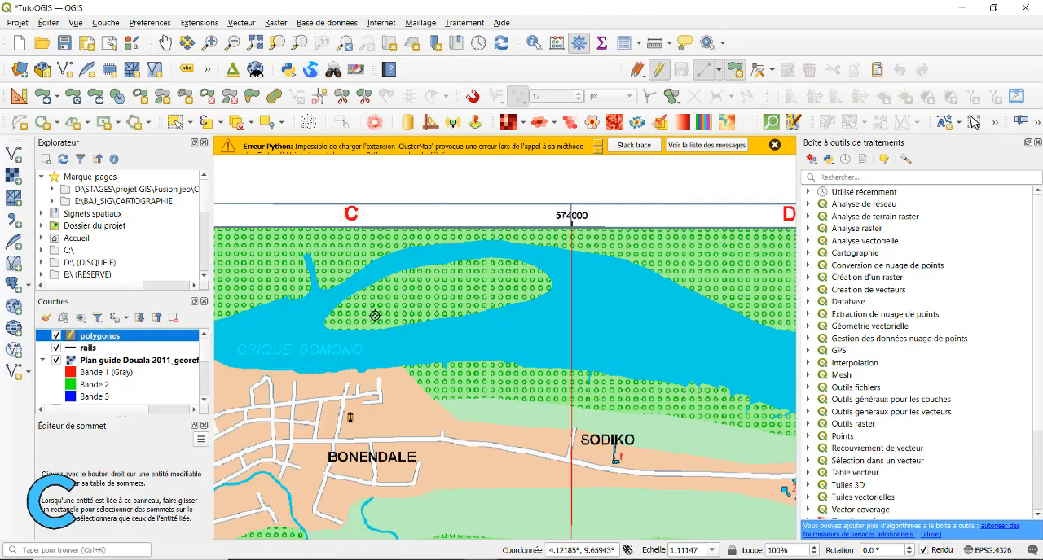
click(327, 317)
click(343, 299)
click(393, 276)
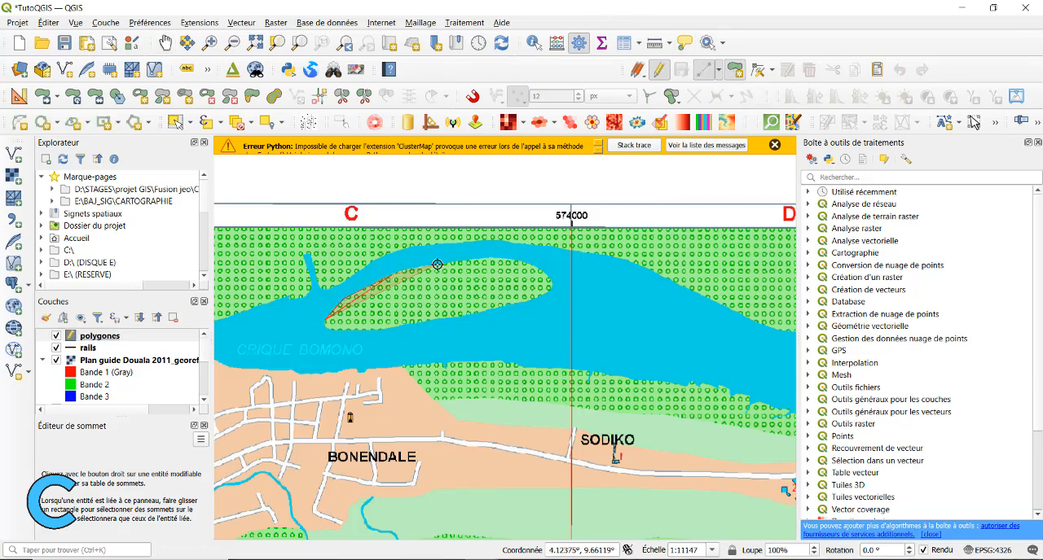
click(438, 263)
click(497, 256)
click(535, 266)
click(552, 283)
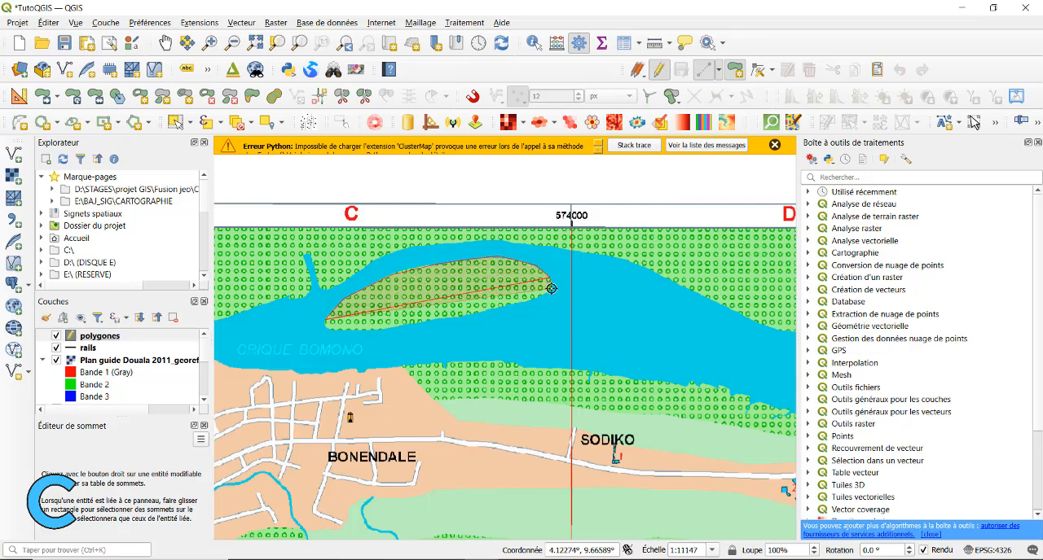
Trace the island's southern shore back to its western tip and finish the polygon with id 1
click(552, 290)
click(522, 300)
click(477, 312)
click(436, 320)
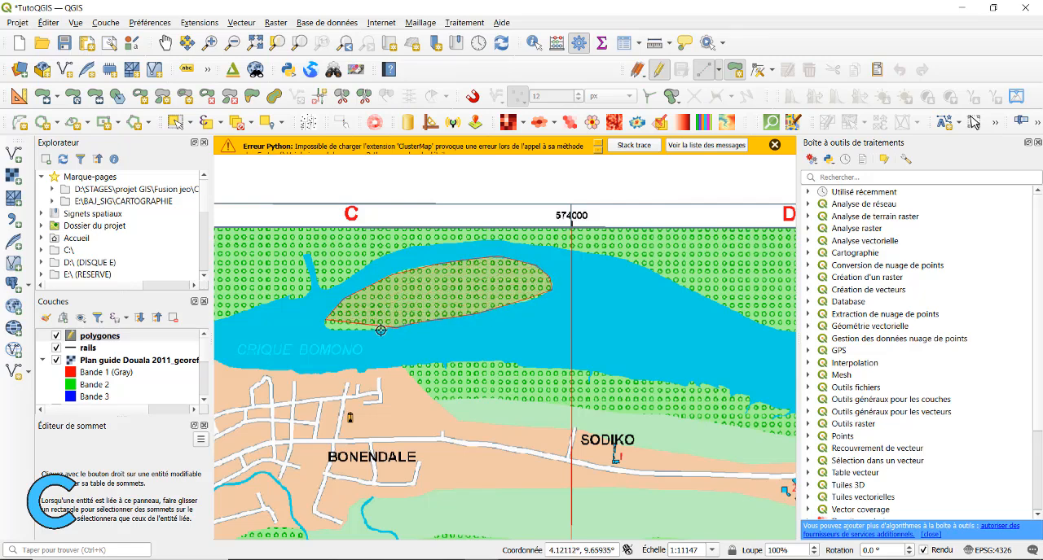
right_click(325, 328)
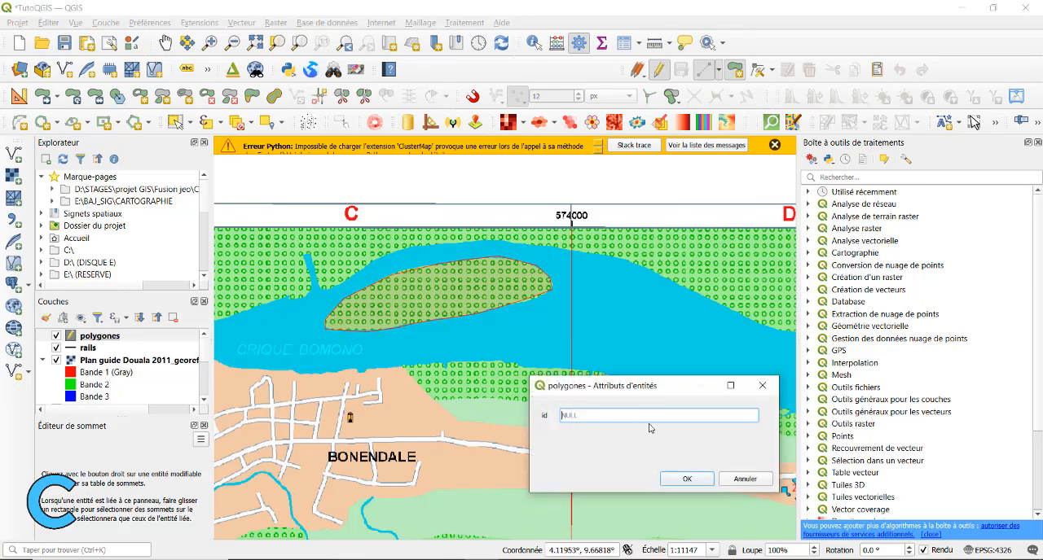
text(1)
click(687, 479)
Start a second polygon on the Crique Bomono's north bank, following the plan's northern edge from near 572000 to the eastern tip past 576000
scroll(469, 368, down, 1)
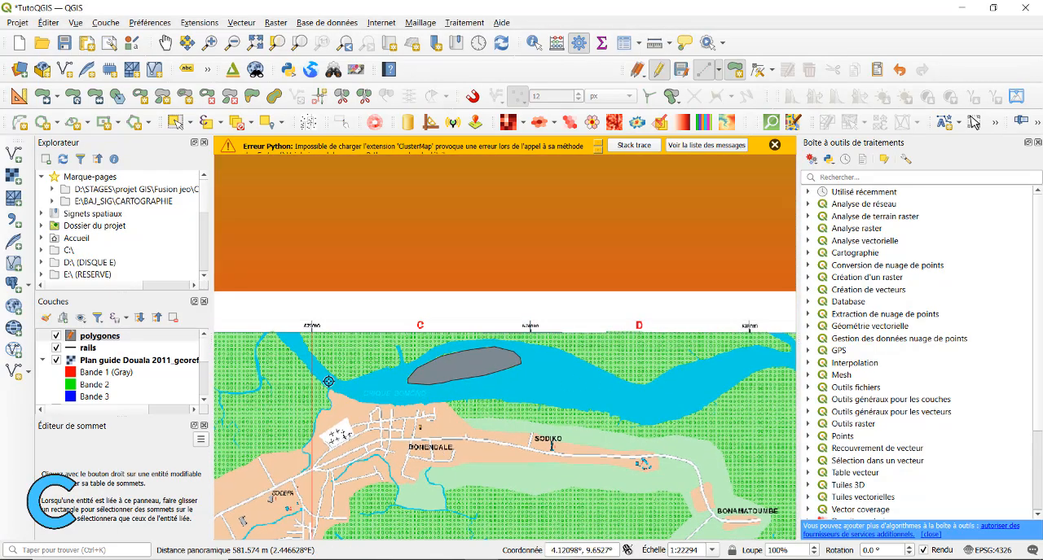
scroll(316, 359, up, 1)
click(289, 299)
drag(664, 335, 400, 356)
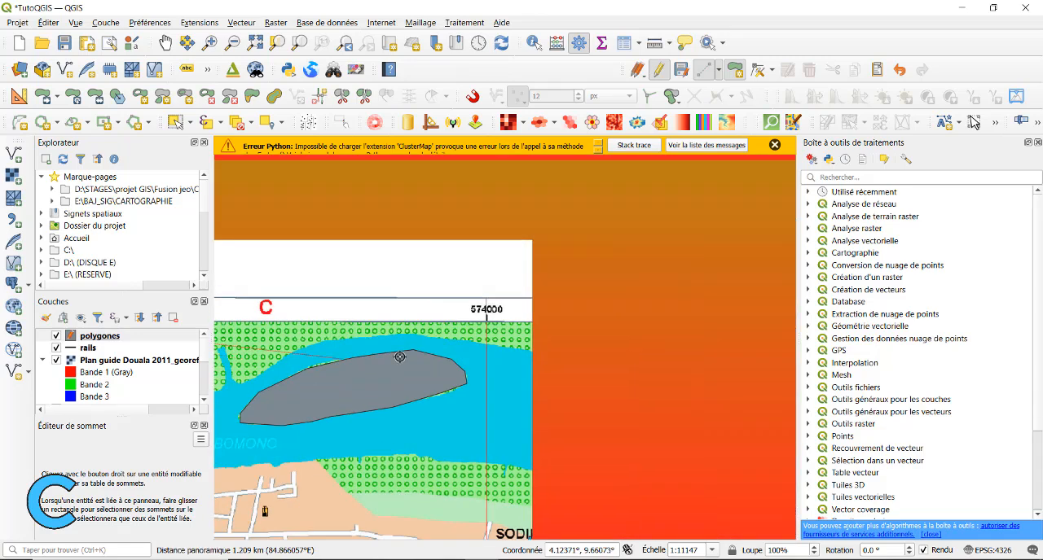
drag(726, 352, 397, 320)
click(633, 288)
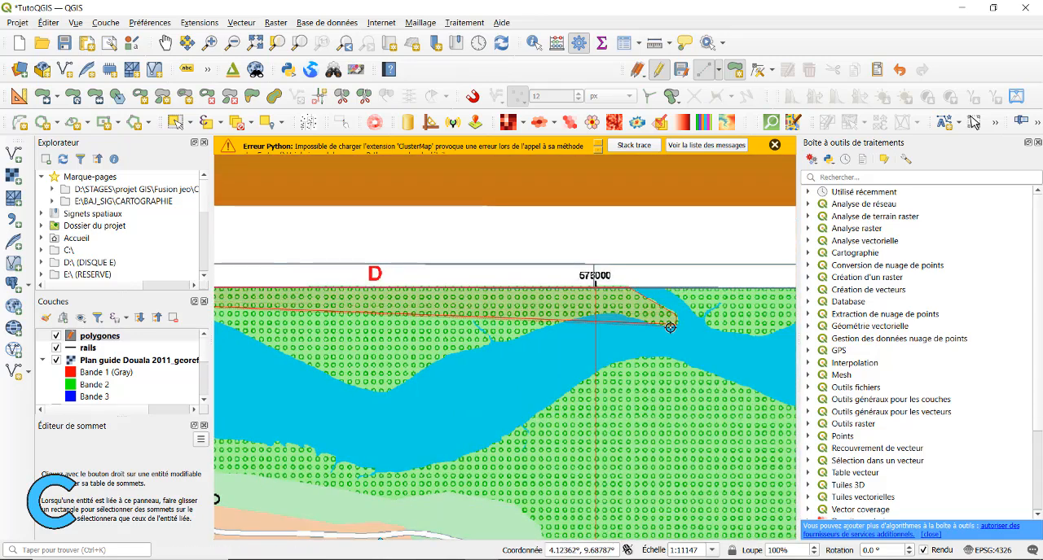
click(676, 321)
Trace the north bank's shoreline westward from its eastern tip, past the 576000 gridline and the small stream mouth
scroll(638, 312, up, 1)
click(581, 316)
click(506, 334)
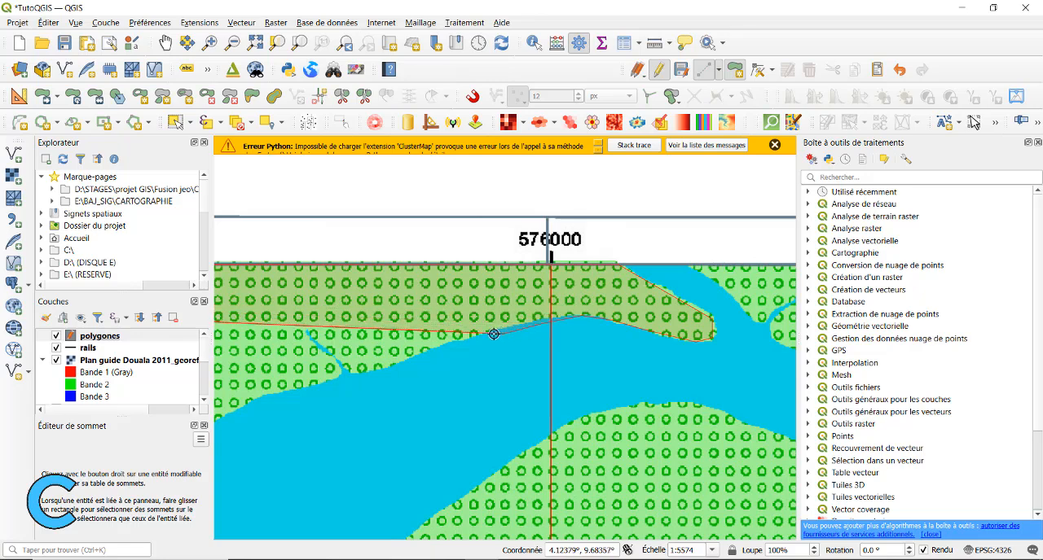
click(444, 344)
click(406, 361)
click(359, 372)
click(318, 383)
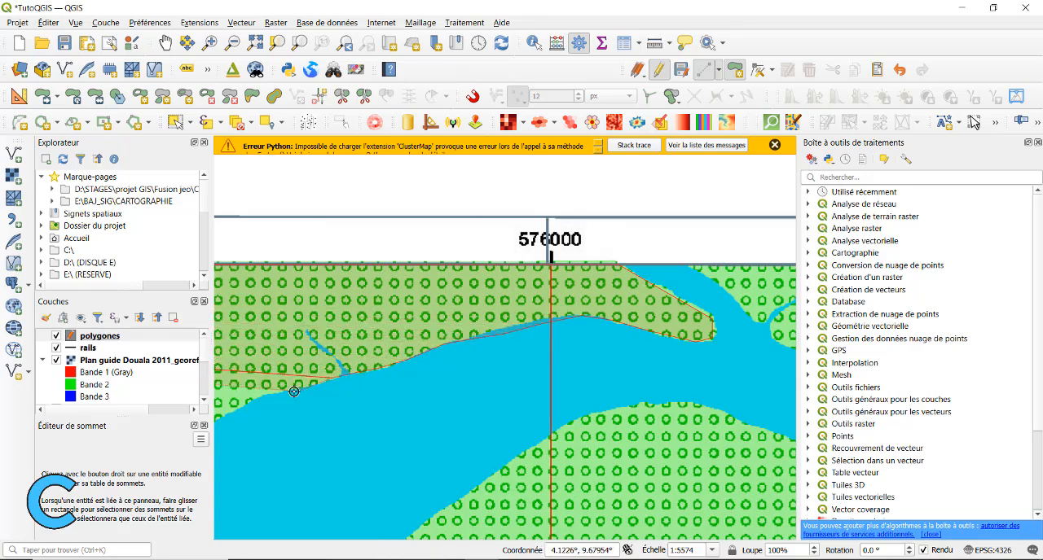
Continue the polygon along the north bank down to its southernmost bend below grid column D and around it
drag(255, 392, 501, 284)
click(474, 302)
click(441, 324)
click(417, 344)
click(391, 356)
click(369, 365)
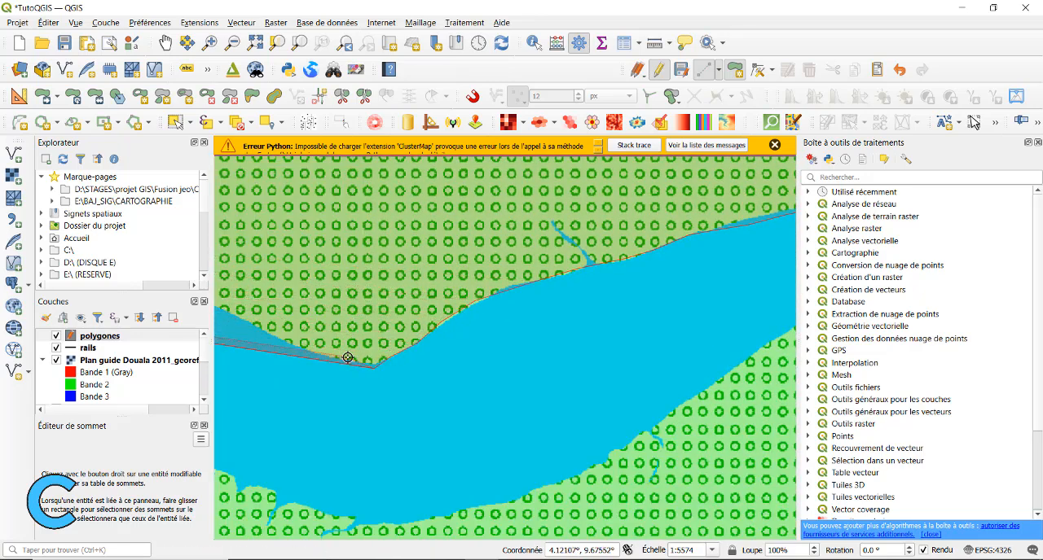
click(327, 355)
click(292, 347)
click(257, 327)
Trace the north bank's shoreline from the bend northwest across the 574000 gridline toward the digitized island
drag(262, 316, 707, 345)
click(649, 329)
click(589, 299)
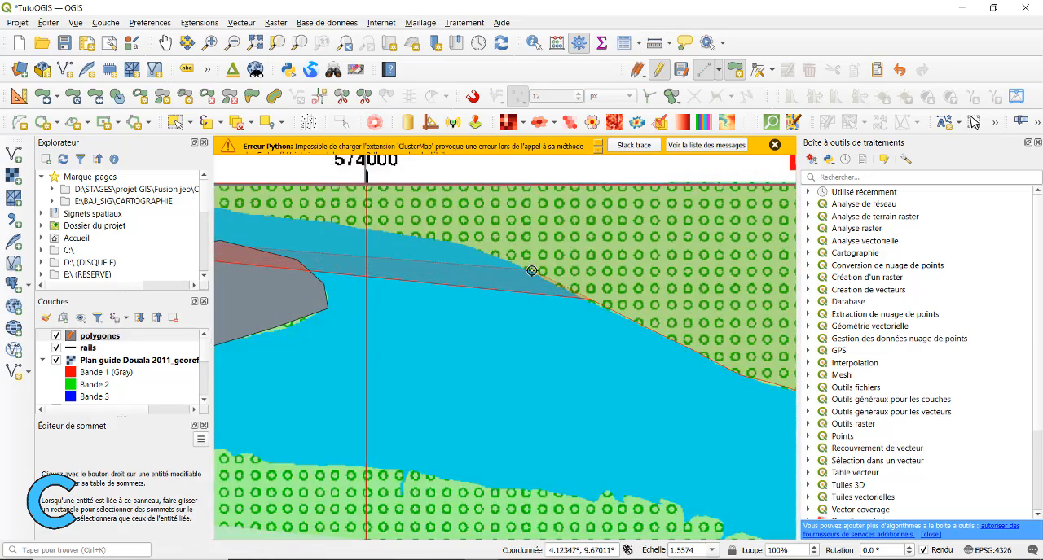
click(505, 260)
click(456, 245)
click(330, 224)
Trace the vegetation's edge along the channel north of the digitized island, following it southwest toward the narrow inlet
drag(327, 280, 696, 365)
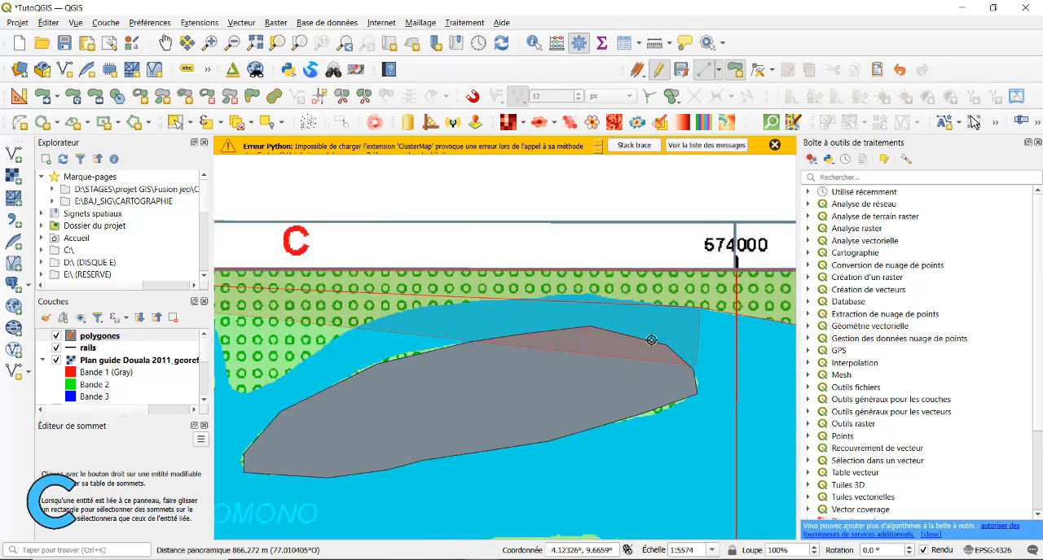
click(626, 301)
click(588, 293)
click(560, 298)
click(486, 301)
click(451, 306)
click(418, 309)
click(384, 316)
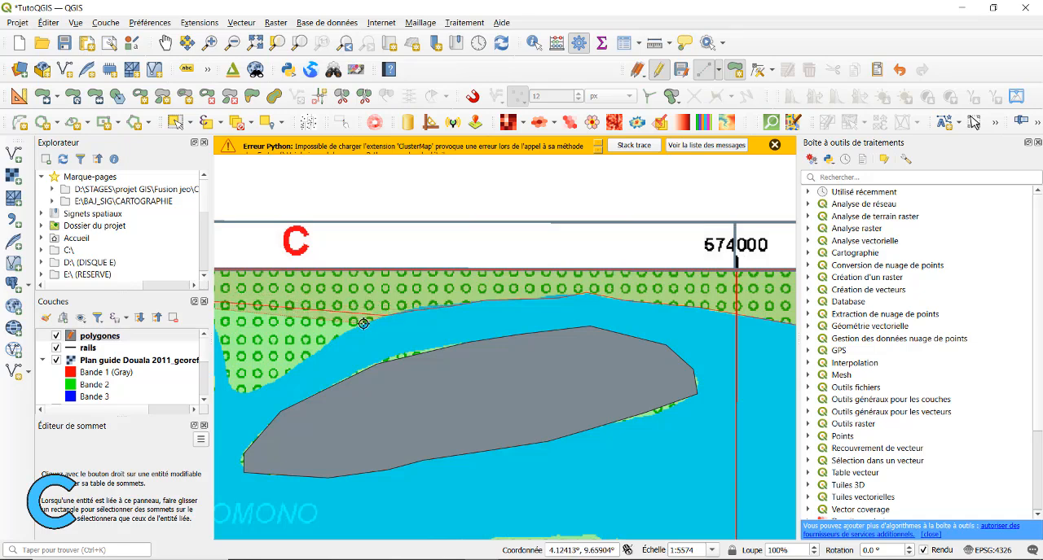
click(360, 325)
click(298, 365)
Trace the polygon boundary around the narrow inlet northwest of the island, up one side and back down the other
drag(301, 361, 447, 301)
click(393, 334)
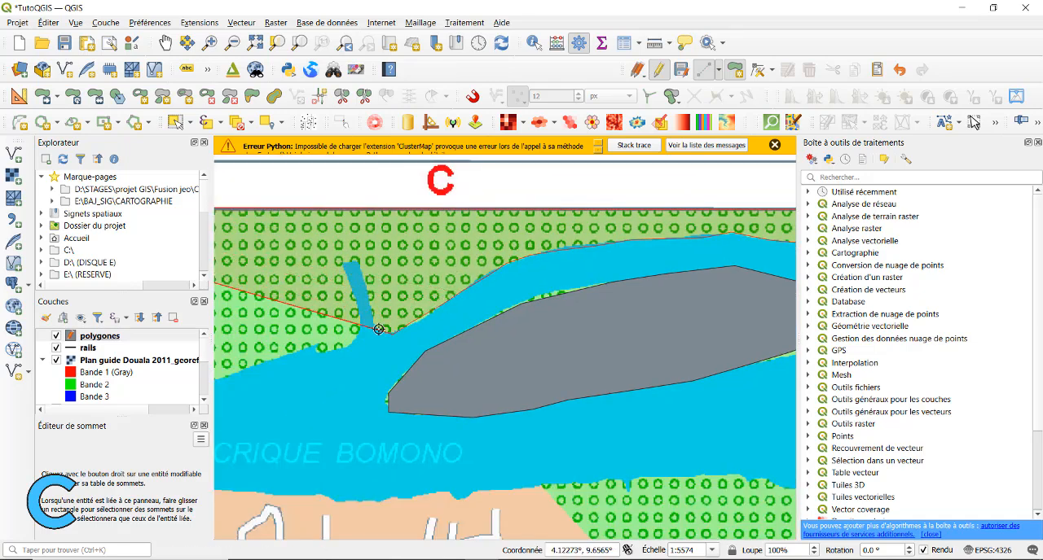
click(373, 325)
click(364, 281)
click(357, 261)
click(343, 263)
click(360, 315)
click(359, 334)
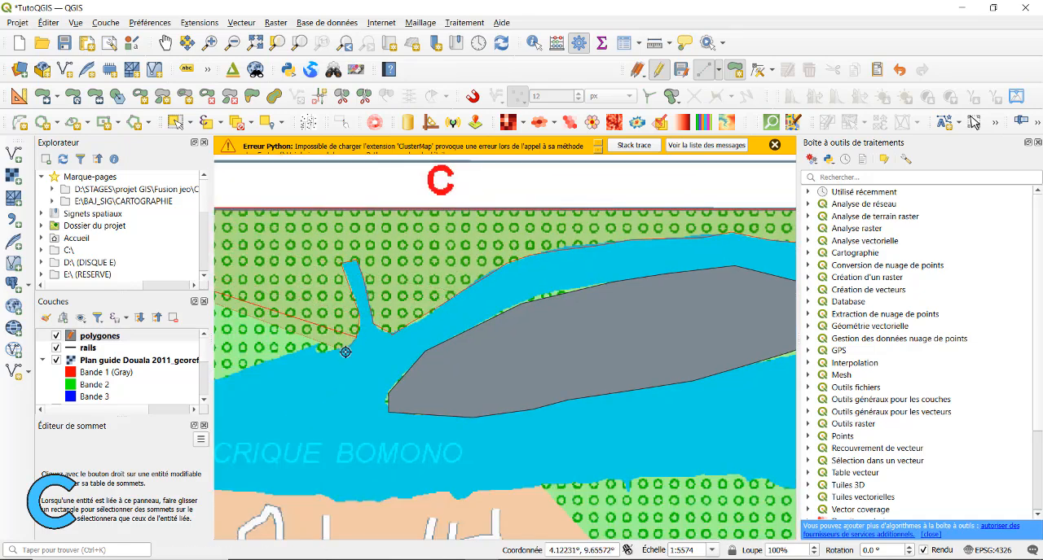
Trace the shoreline west of the inlet to its rounded southern point and start up the northwest bank
click(348, 350)
click(317, 348)
click(295, 354)
click(274, 360)
scroll(277, 370, down, 1)
drag(277, 371, 607, 300)
scroll(593, 295, up, 2)
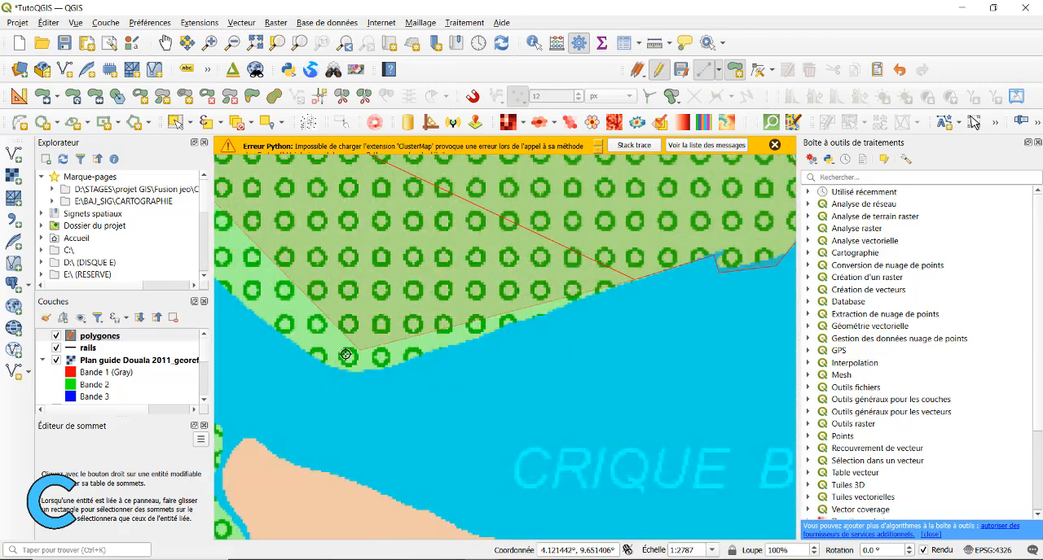
click(383, 370)
click(348, 373)
click(305, 352)
click(279, 327)
click(247, 309)
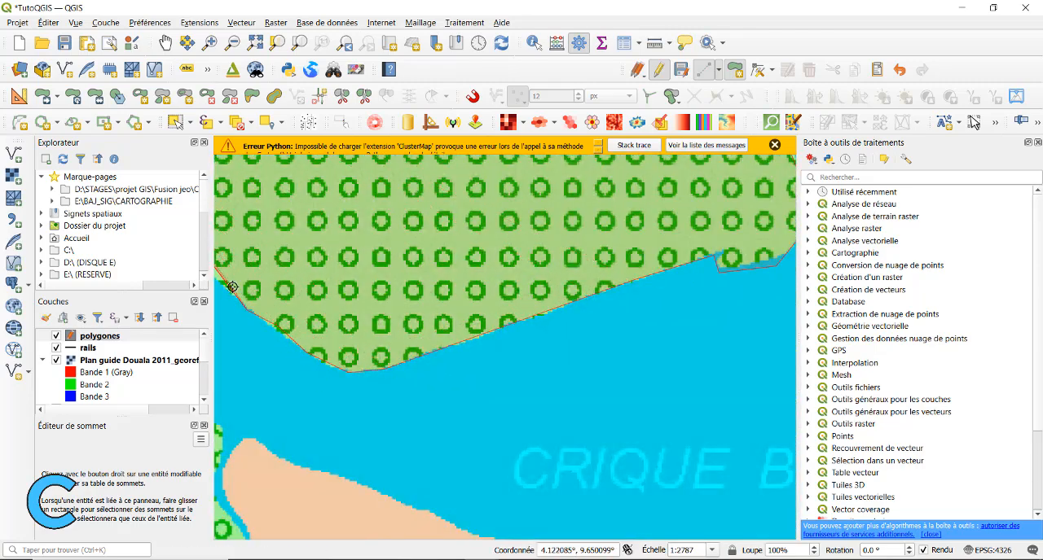
Trace the northwest bank up to the plan's northern edge near 572000 and finish the polygon with id 2
scroll(225, 272, down, 2)
drag(224, 272, 663, 379)
scroll(649, 367, up, 2)
click(634, 358)
click(567, 288)
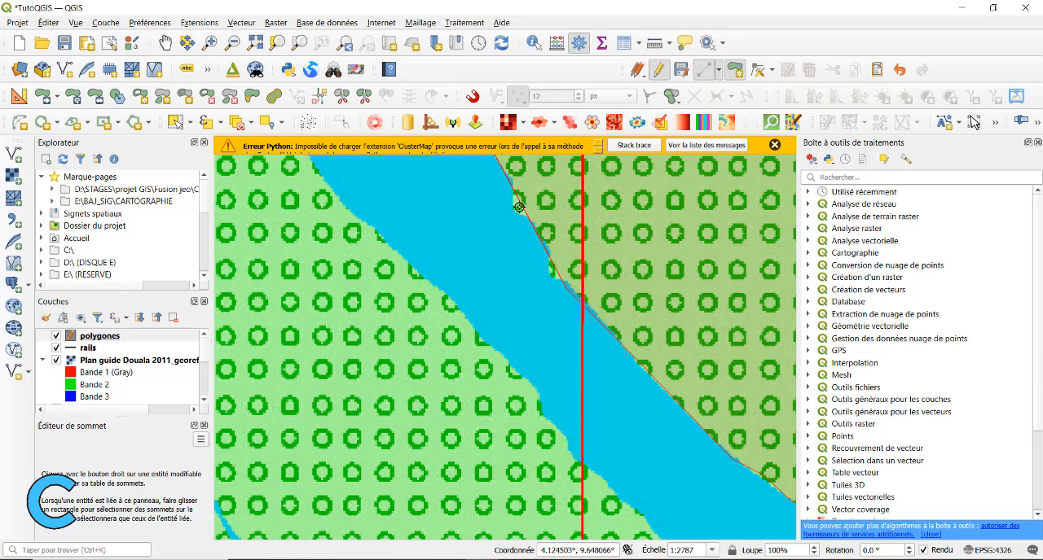
click(552, 279)
click(548, 245)
click(531, 221)
click(512, 210)
drag(513, 174, 659, 298)
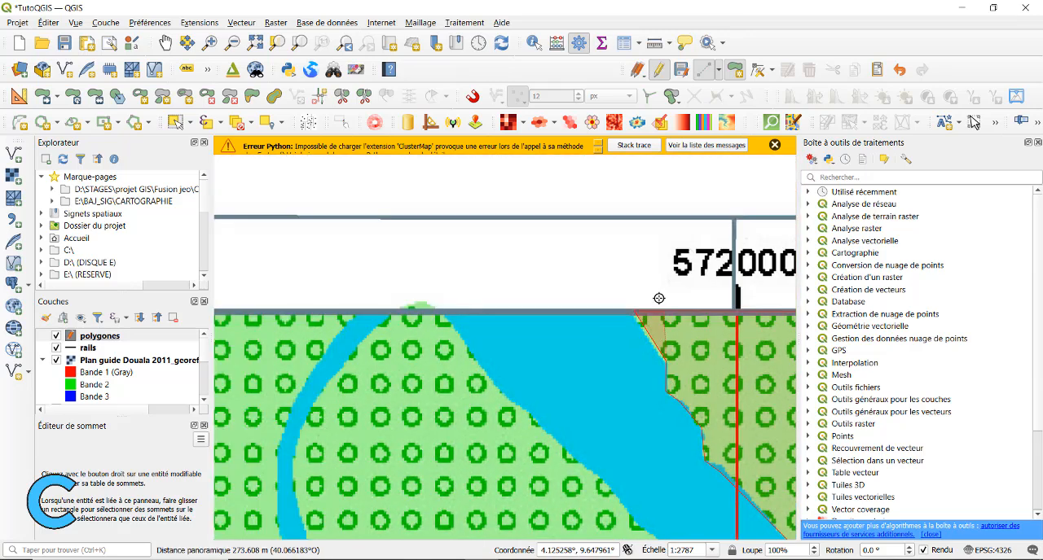
click(636, 314)
right_click(635, 316)
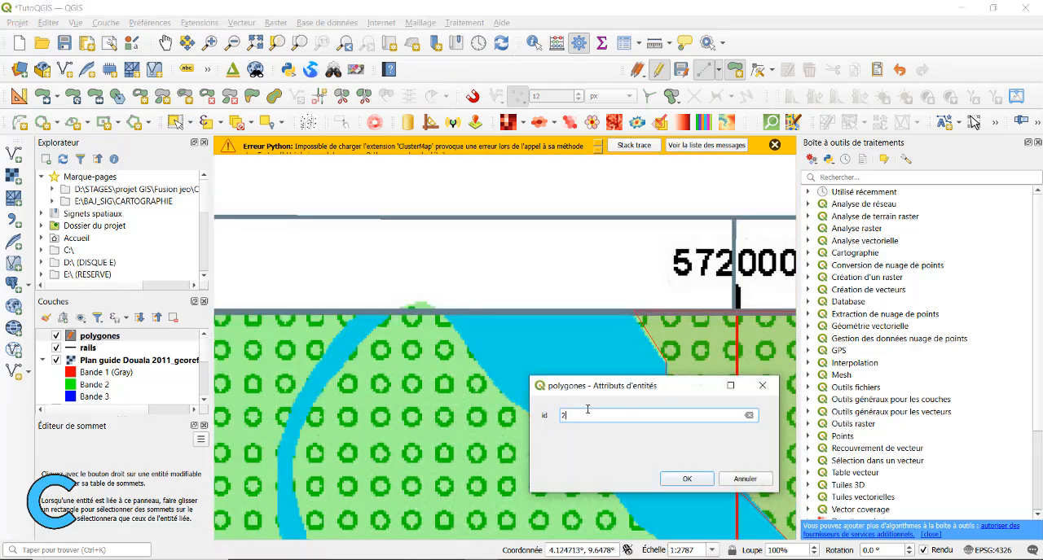
click(687, 479)
Check the digitized polygons' ids in the polygones attribute table
scroll(679, 427, down, 3)
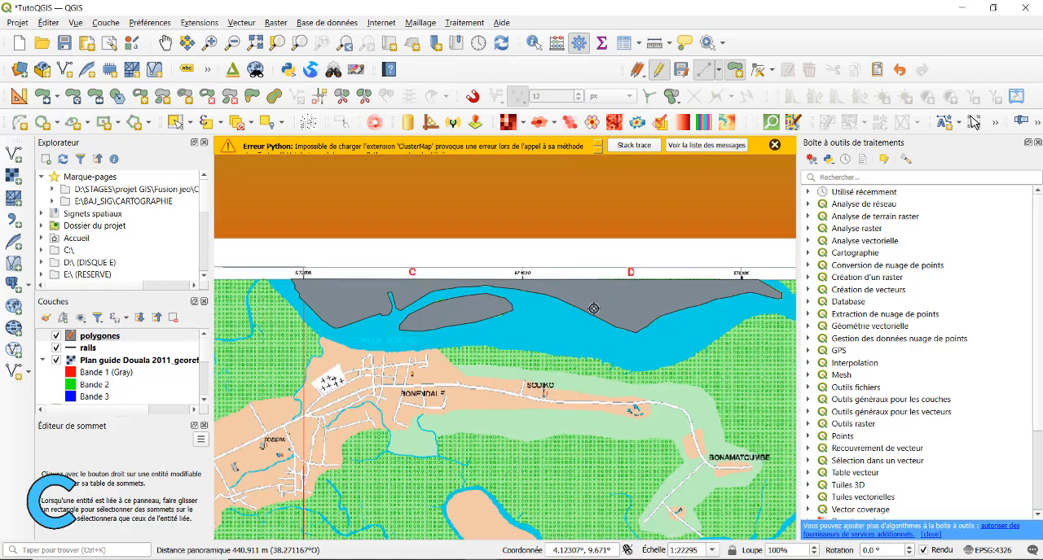
right_click(88, 336)
click(155, 175)
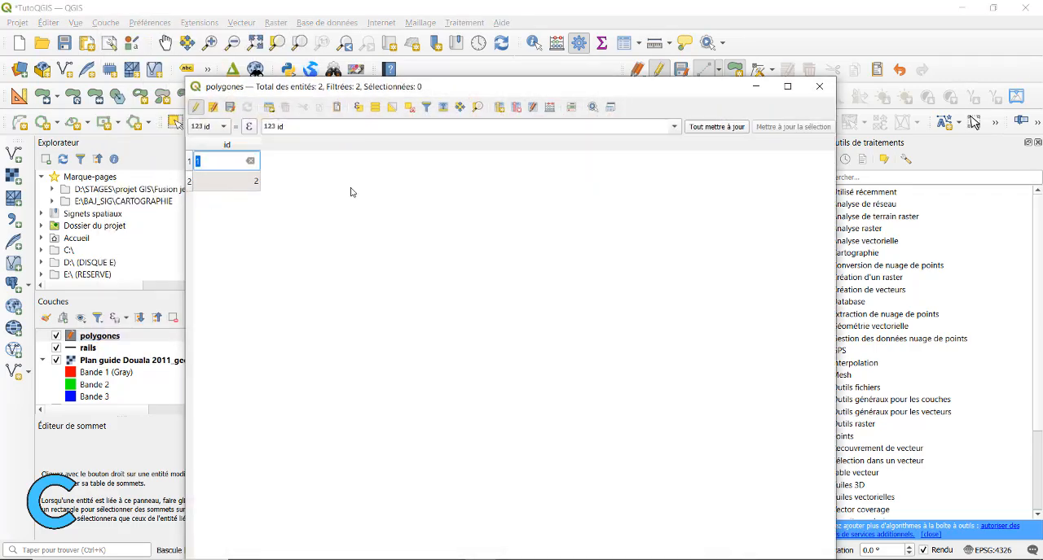
click(819, 86)
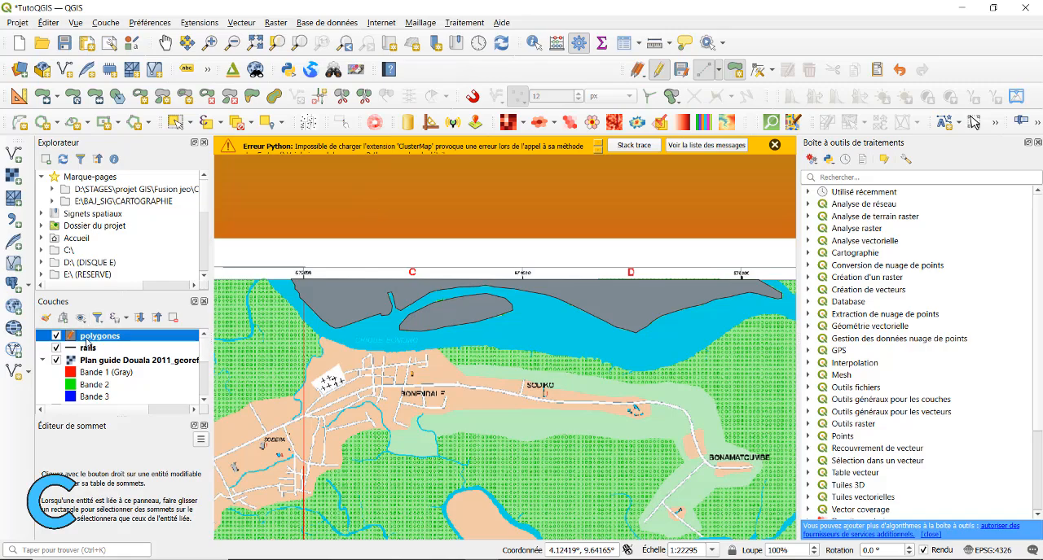
Stop editing the polygones layer from its attribute table and save its changes
right_click(87, 343)
click(155, 175)
click(196, 106)
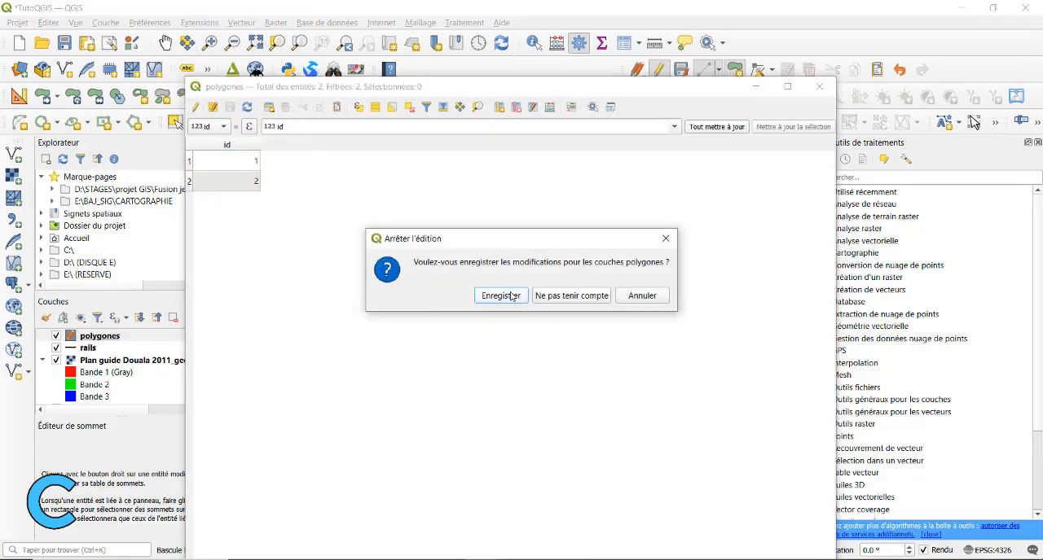
click(500, 295)
click(819, 86)
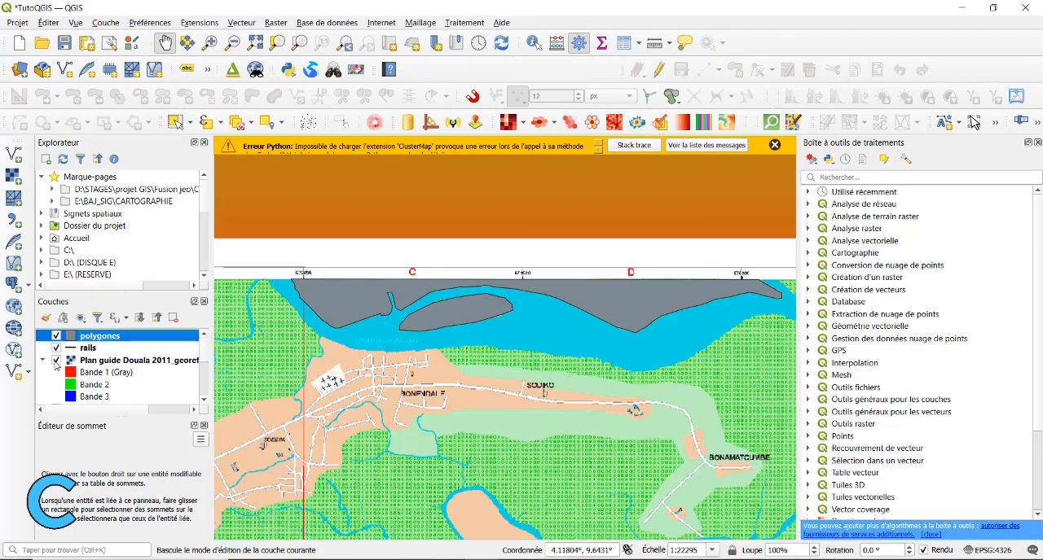
Examine the rest of the Douala plan for other areas that can be digitized
drag(532, 411, 539, 327)
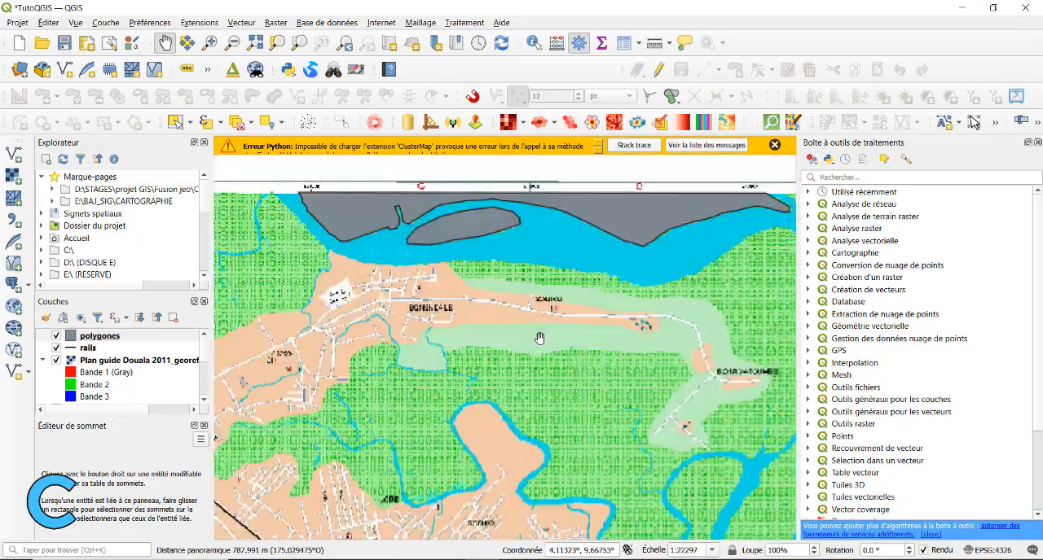
scroll(540, 340, down, 1)
scroll(543, 375, up, 1)
scroll(639, 414, down, 1)
drag(639, 414, 550, 314)
drag(403, 375, 433, 415)
drag(611, 268, 429, 298)
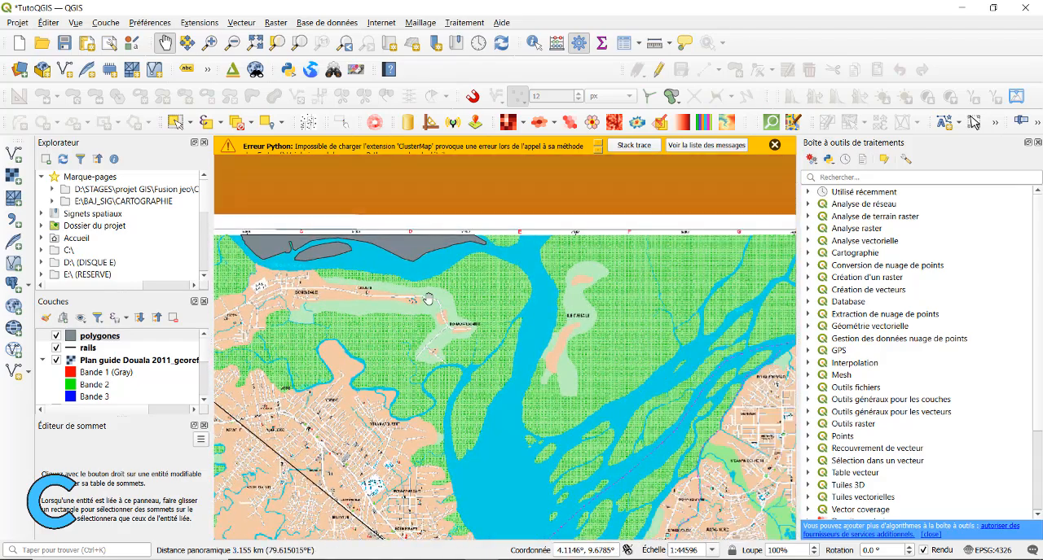
drag(491, 333, 579, 266)
scroll(408, 324, up, 1)
scroll(408, 324, down, 1)
drag(456, 391, 468, 321)
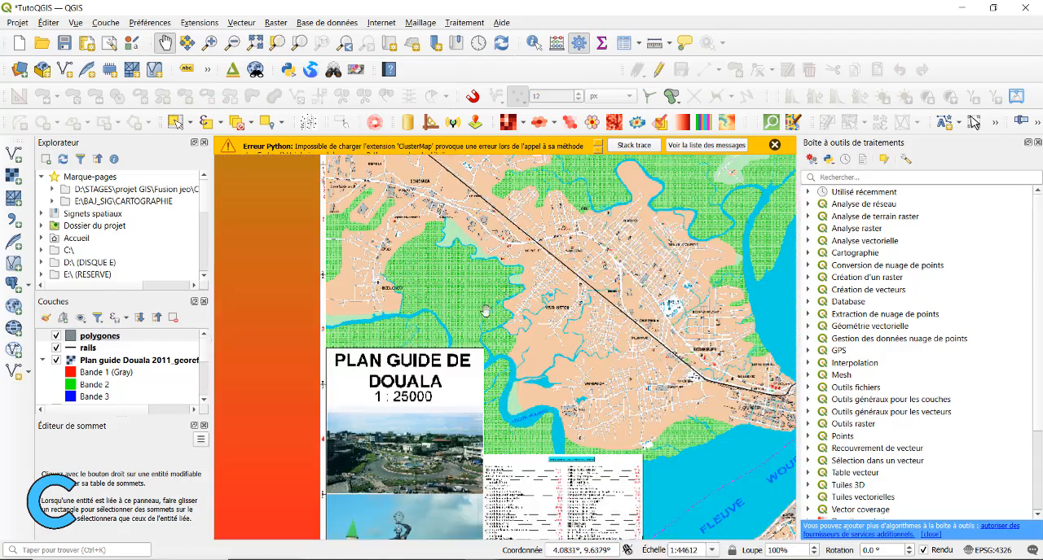
drag(424, 367, 517, 326)
Open the polygones attribute table and switch the layer back to edit mode
click(124, 341)
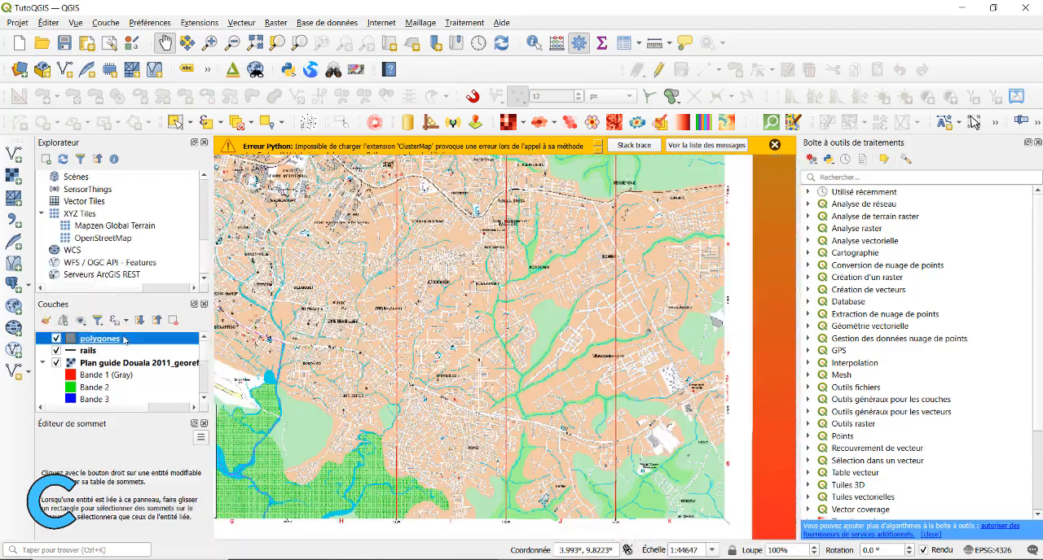
right_click(124, 340)
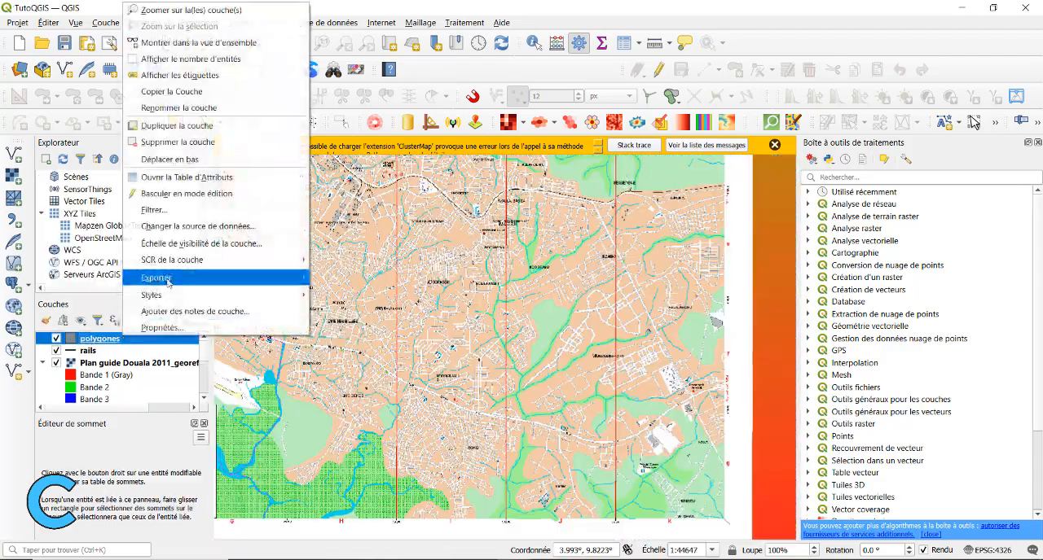
click(188, 177)
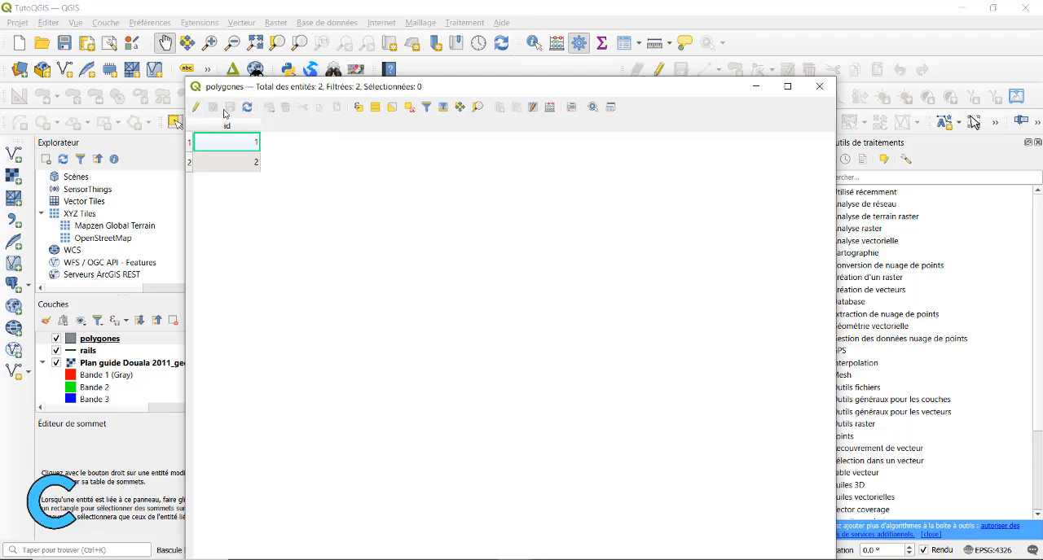
click(196, 106)
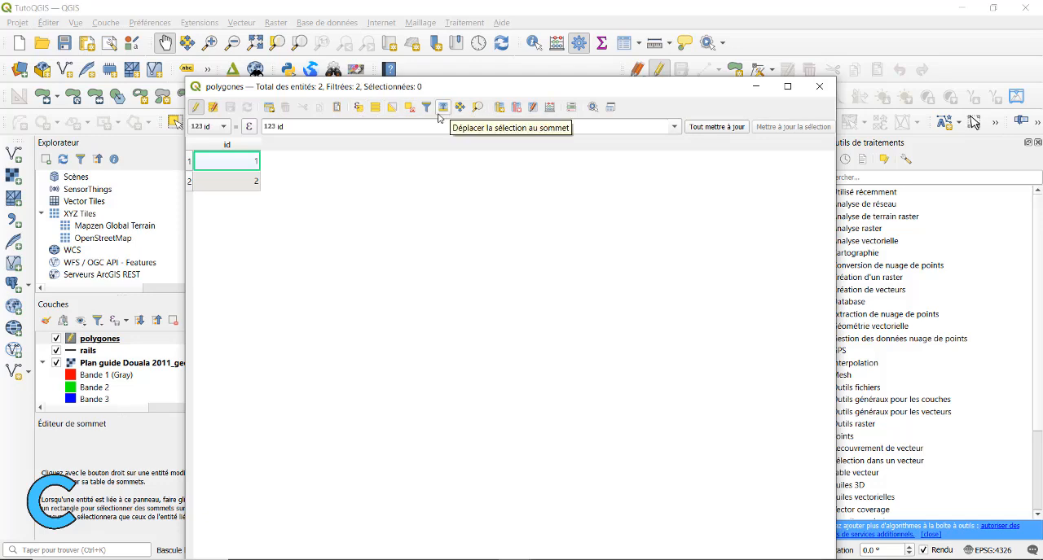
Add a text field named NOM with length 30 to the polygones layer
click(501, 108)
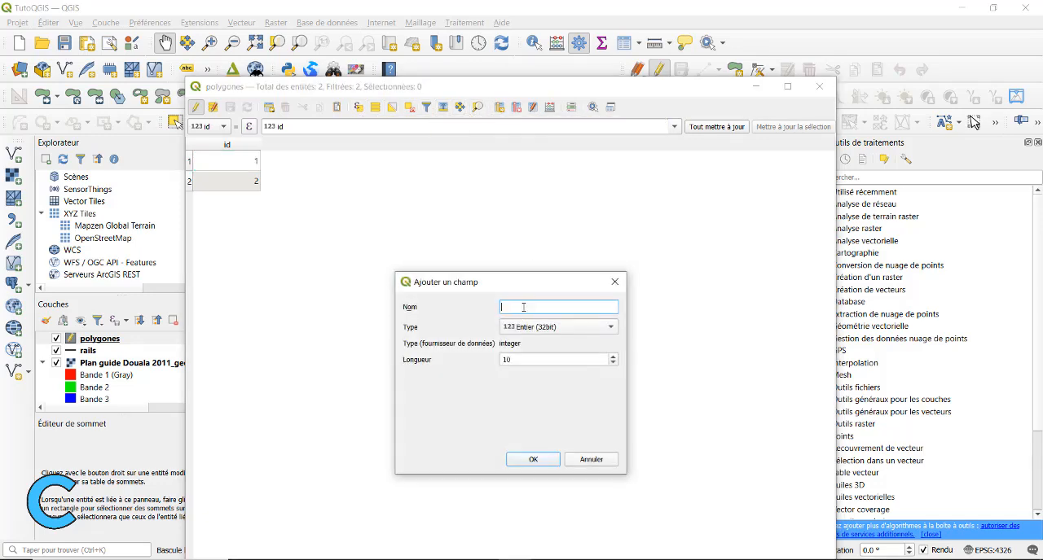
click(553, 326)
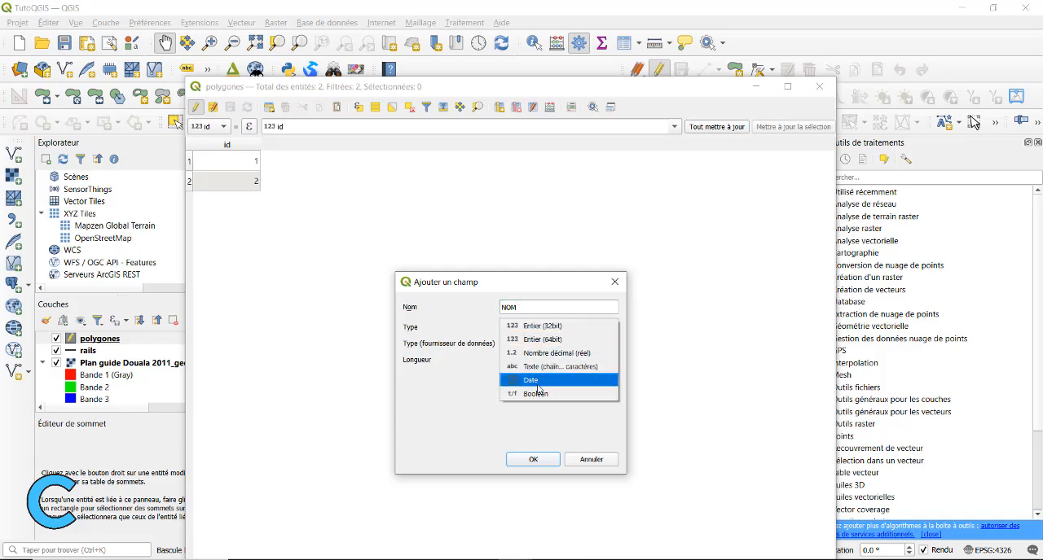
click(539, 371)
double_click(520, 363)
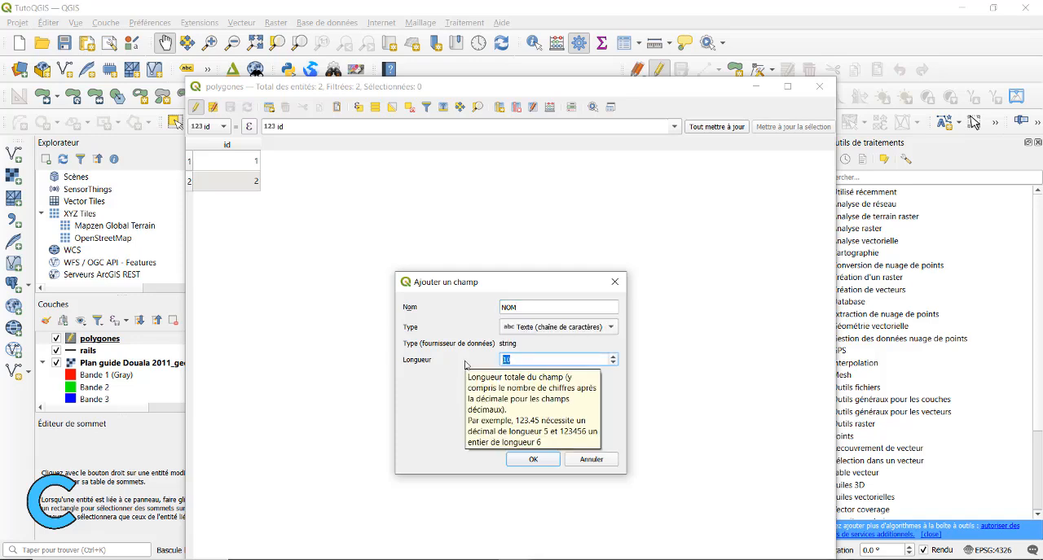
text(30)
click(533, 459)
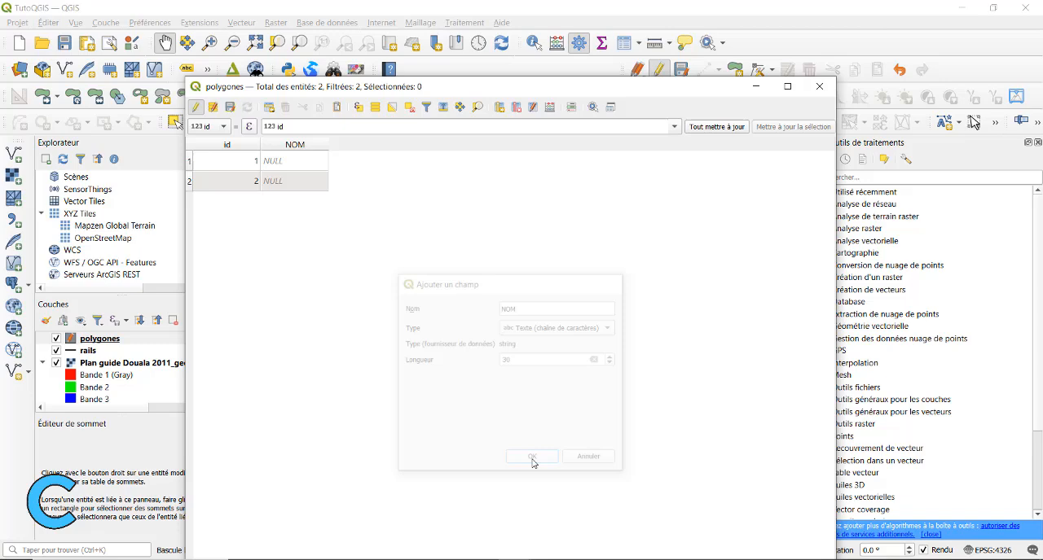
double_click(292, 162)
double_click(307, 185)
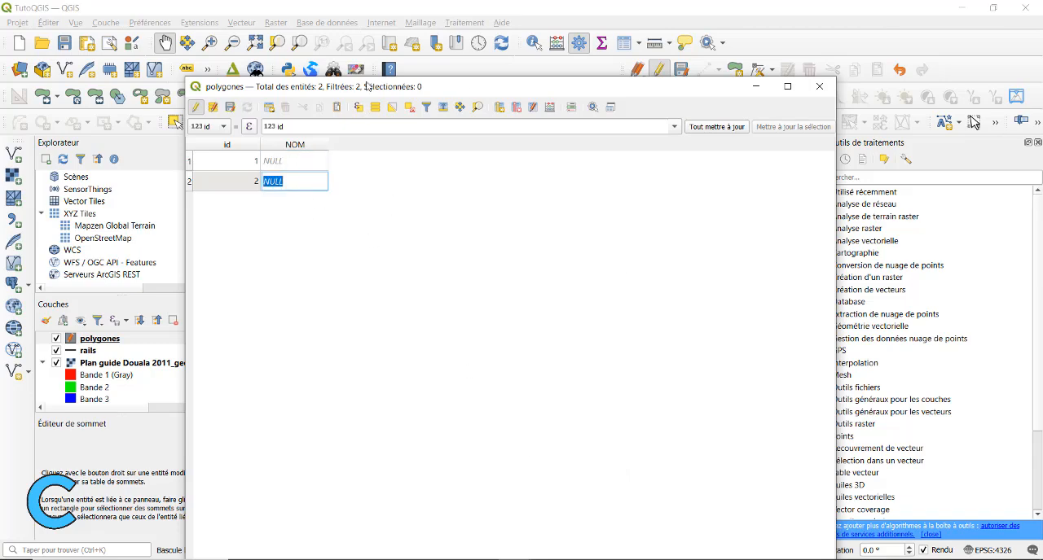
drag(366, 87, 403, 133)
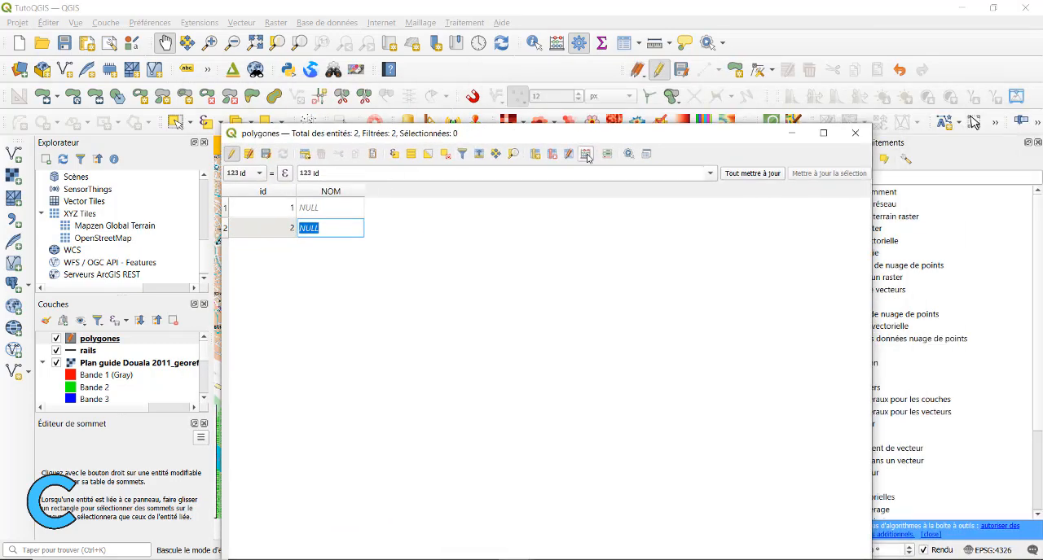
Add a 64-bit integer field named SURFACE with length 10 to the polygones layer
click(535, 154)
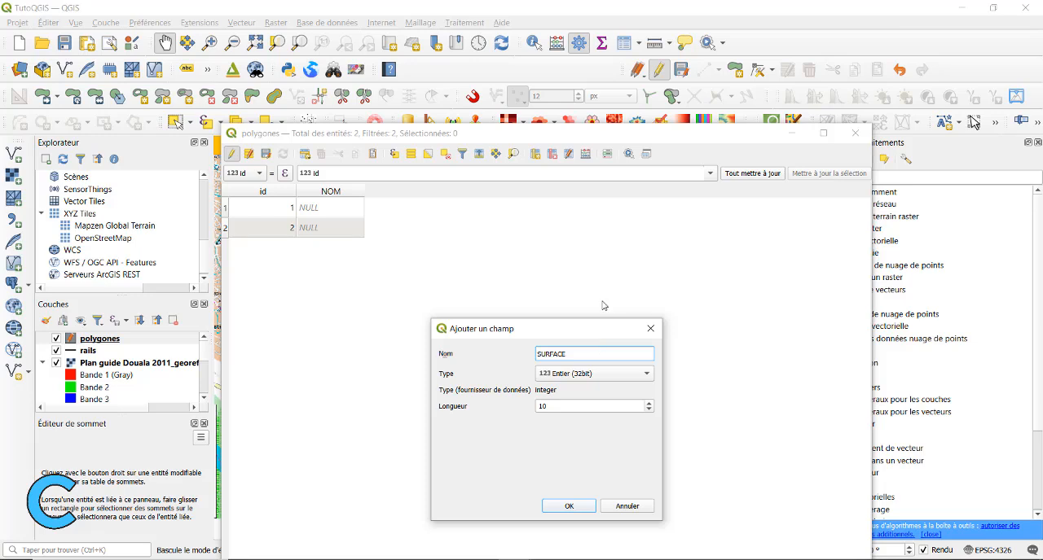
click(592, 378)
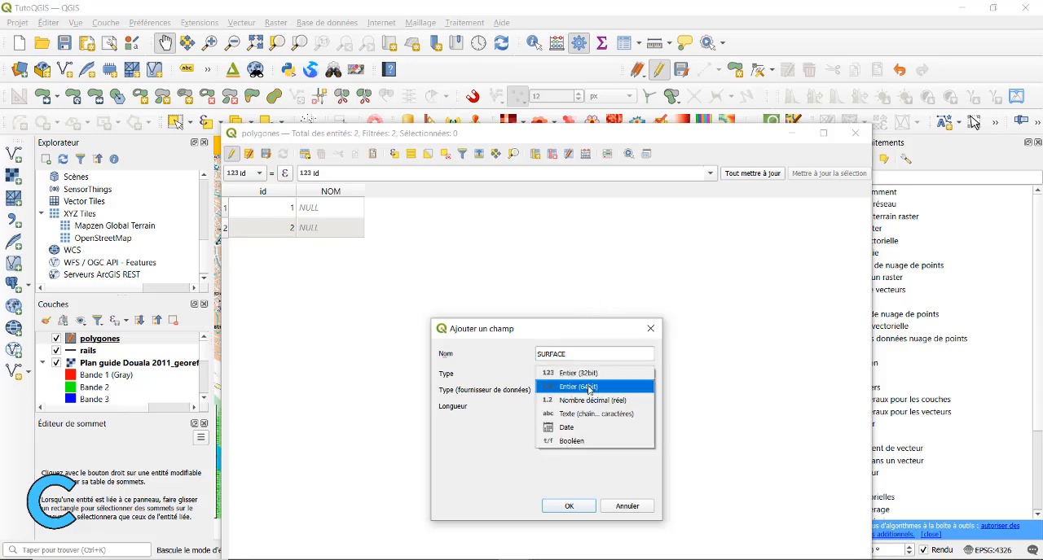
click(589, 373)
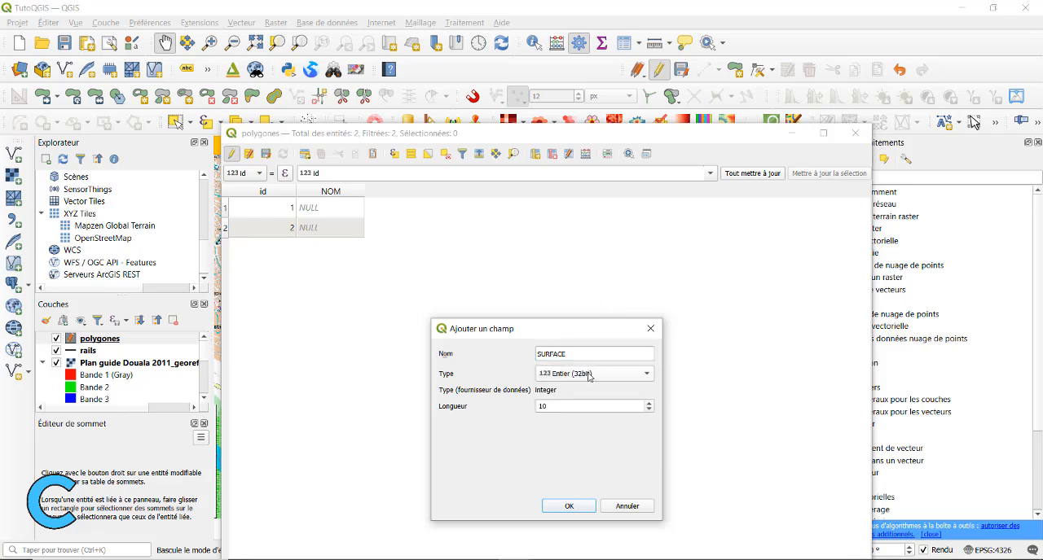
click(589, 376)
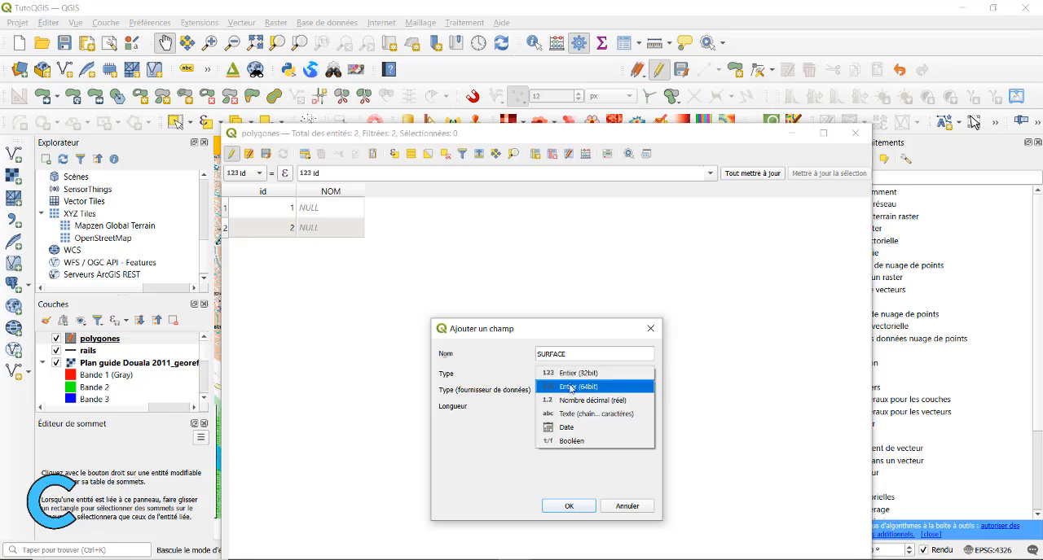
click(571, 388)
click(570, 409)
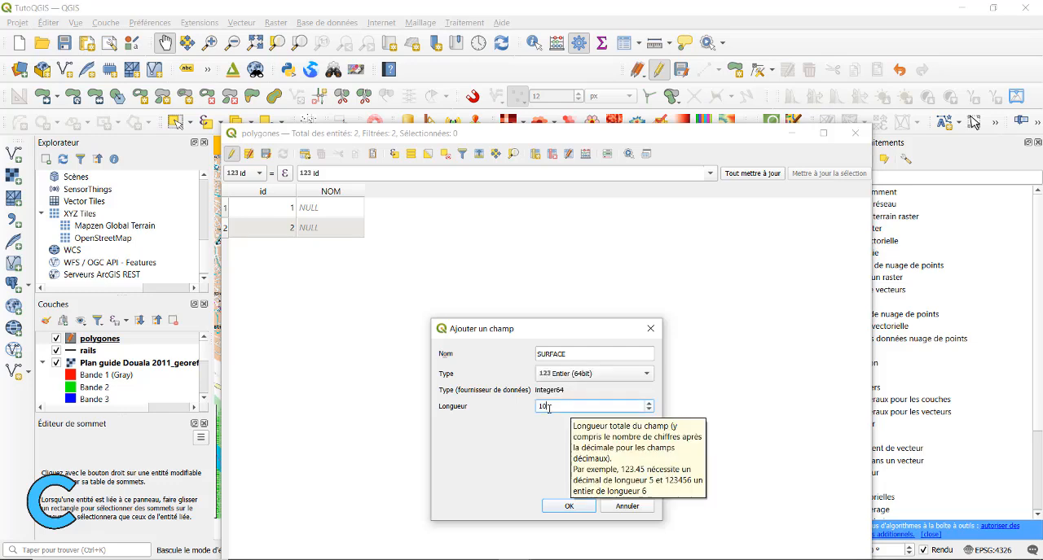
click(570, 507)
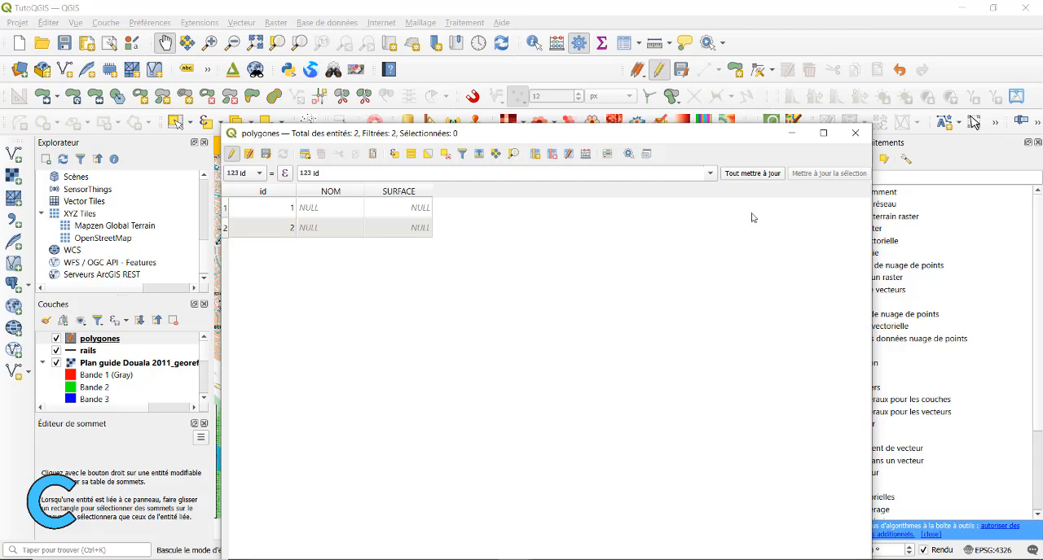
Save the polygones layer's field changes and move its attribute table out of the way
drag(523, 140, 583, 151)
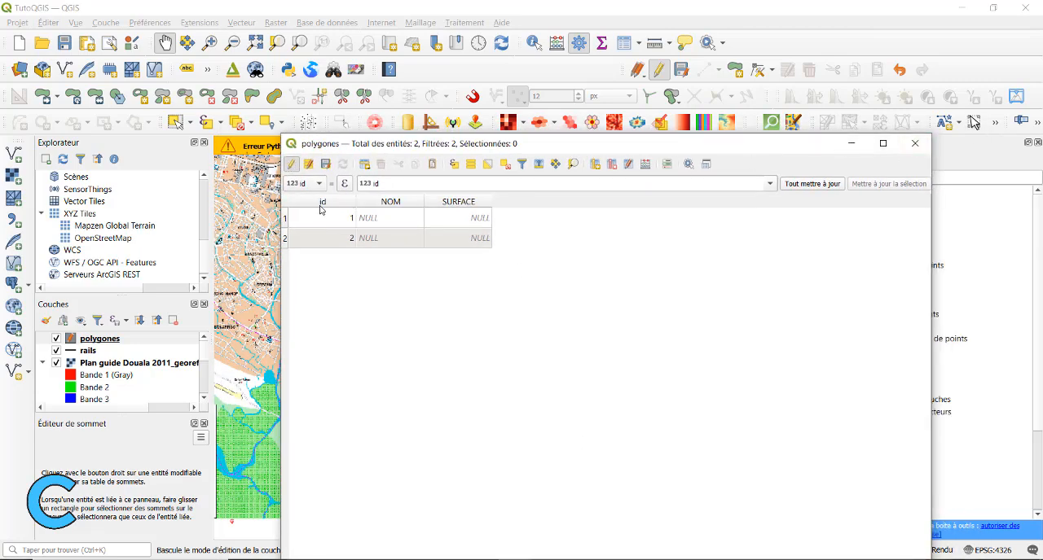
click(325, 165)
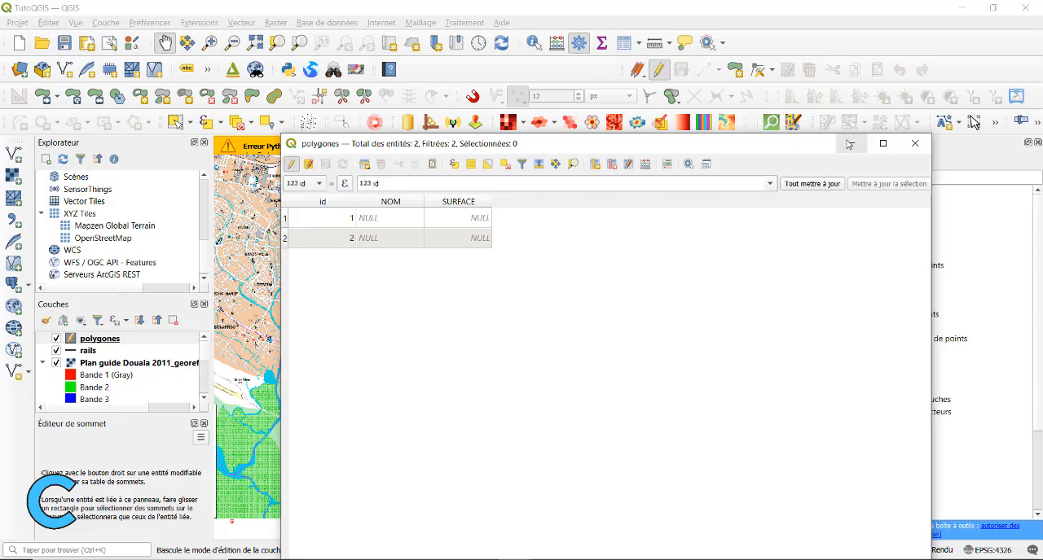
drag(724, 144, 869, 97)
Identify the large digitized polygon along the plan's northern edge above Crique Bomono in the polygones layer
drag(261, 262, 261, 412)
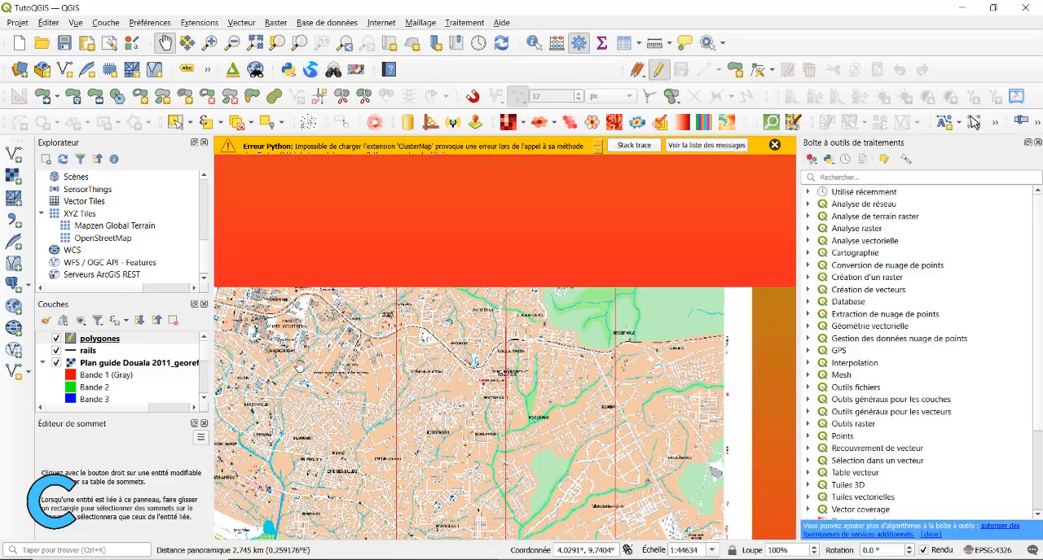
drag(327, 280, 333, 352)
drag(328, 249, 518, 355)
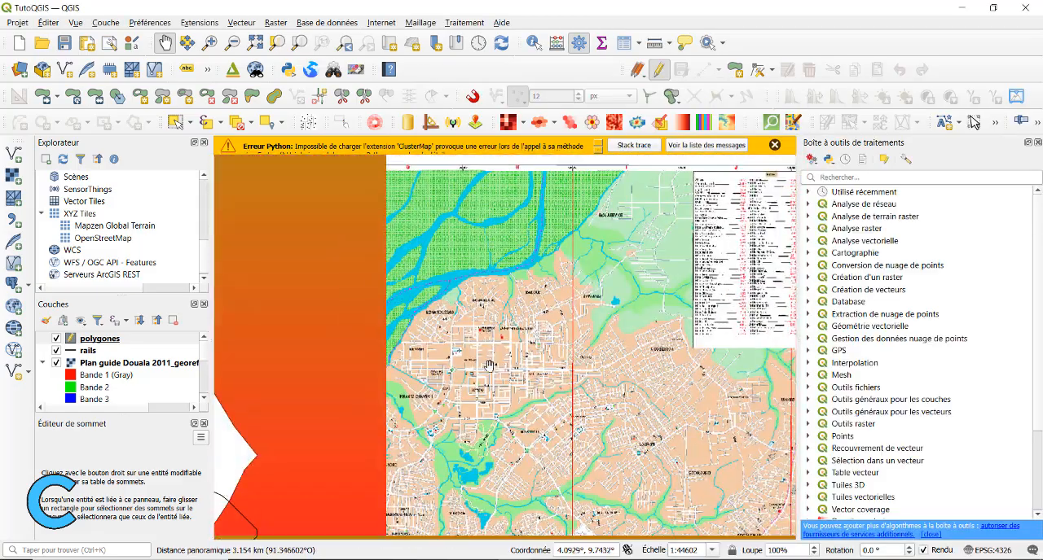
drag(346, 366, 536, 378)
drag(222, 208, 470, 218)
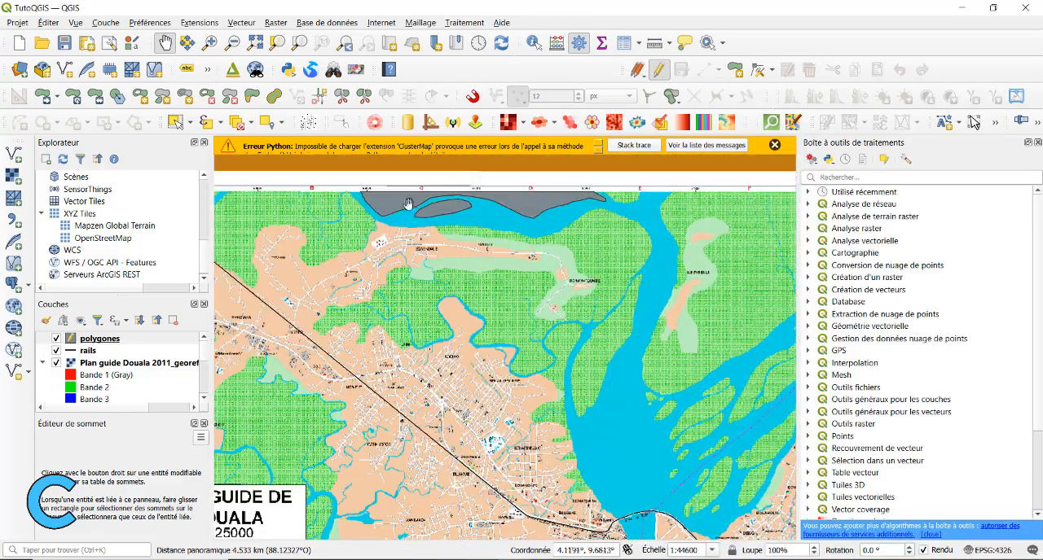
click(89, 339)
scroll(407, 204, up, 1)
scroll(407, 203, up, 1)
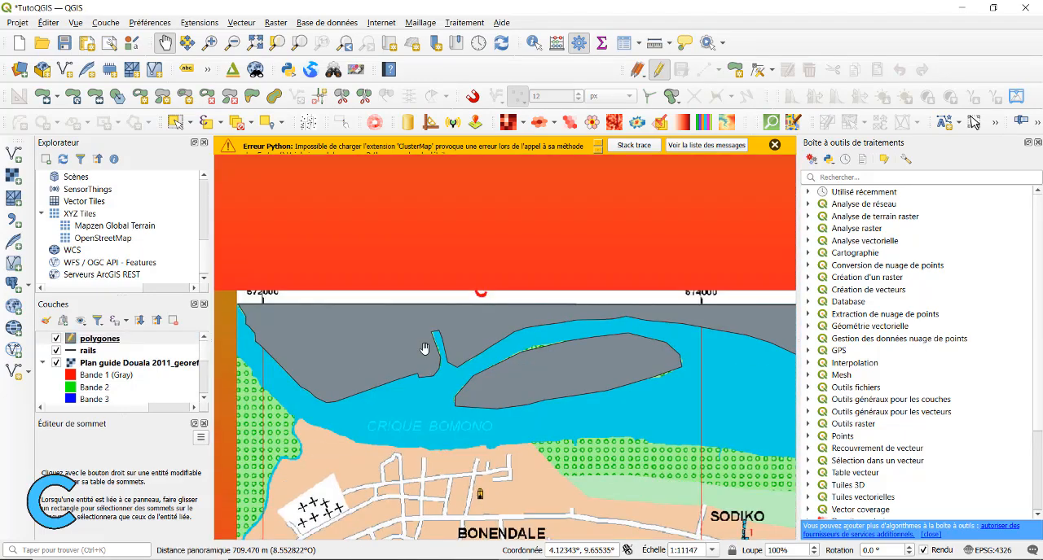
drag(408, 203, 399, 161)
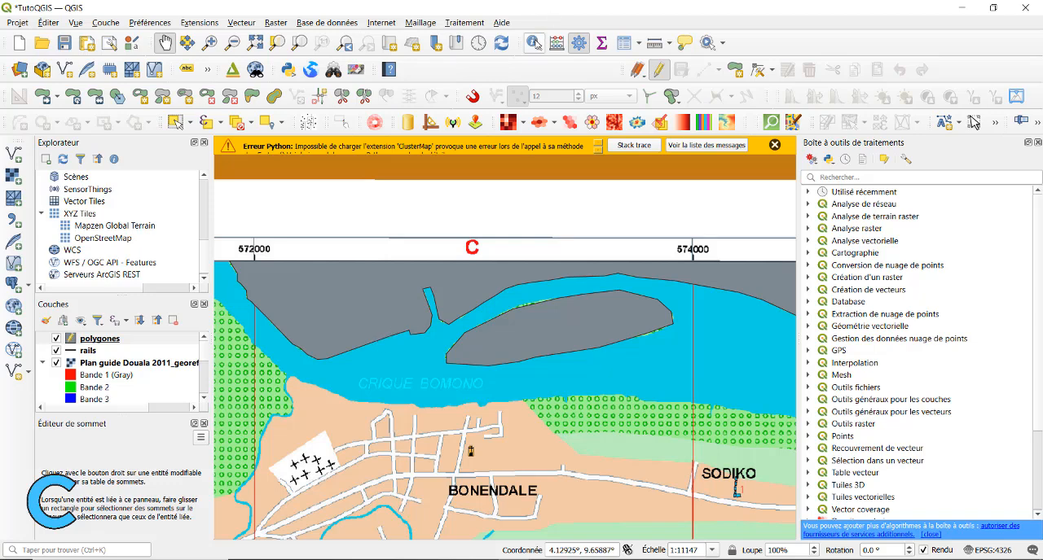
click(534, 42)
click(399, 295)
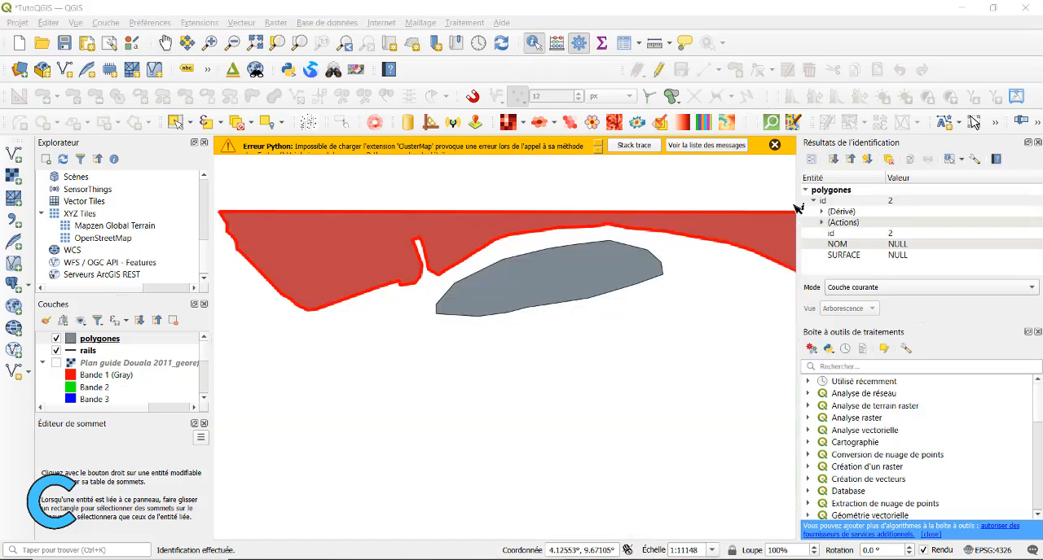
Expand the identified polygon's derived attributes and copy its surface value in square metres
click(822, 212)
scroll(847, 232, down, 2)
click(853, 248)
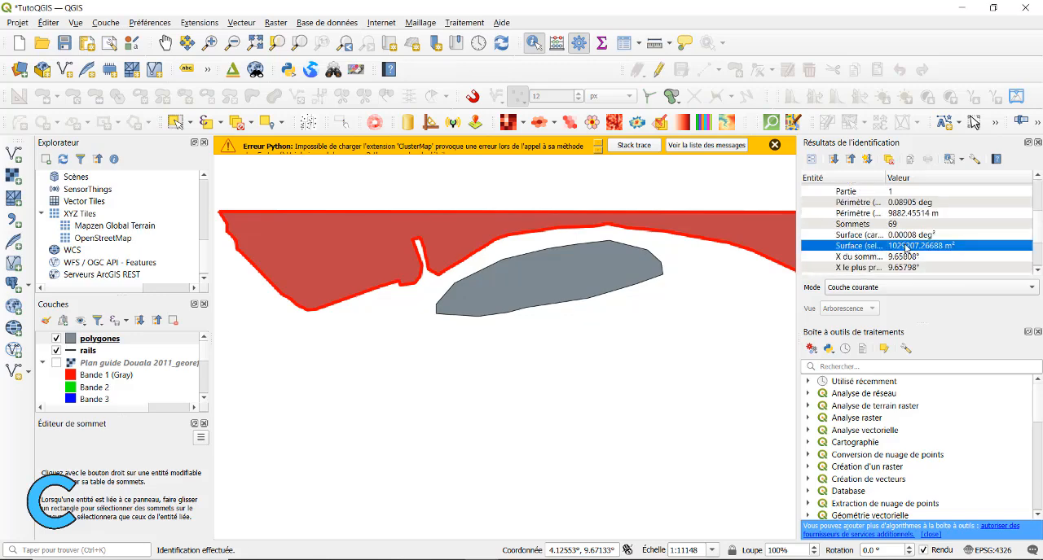
right_click(871, 249)
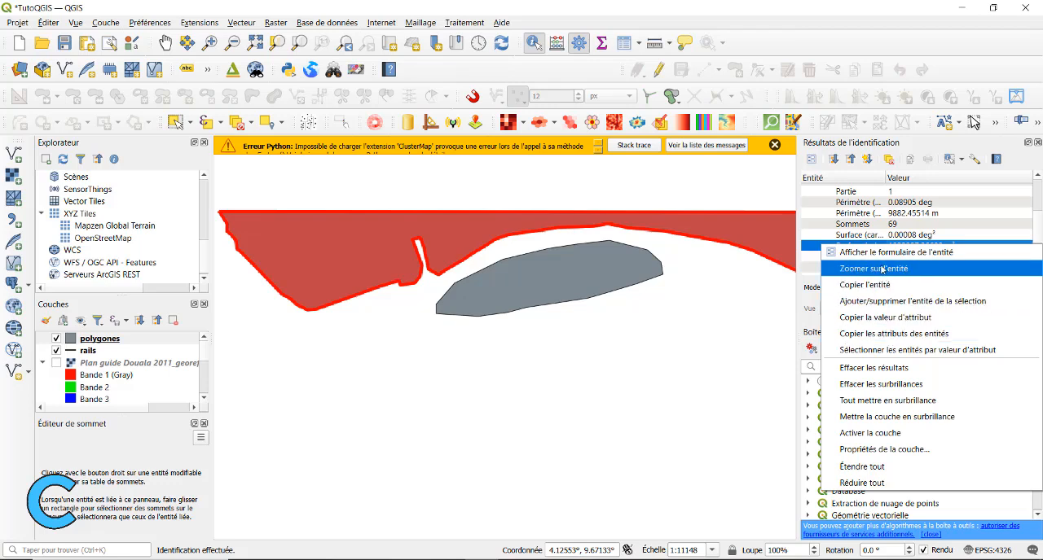
click(878, 318)
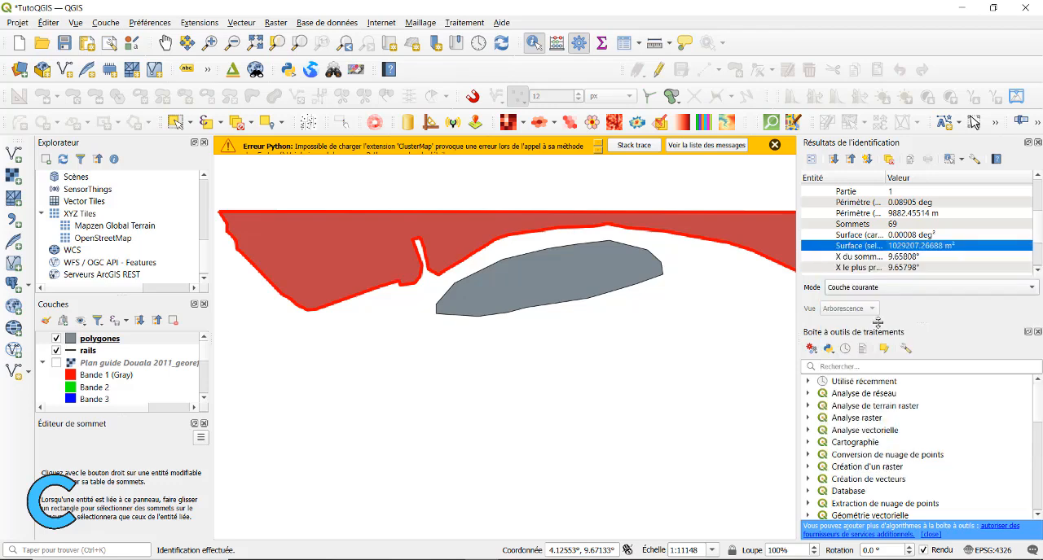
Open the polygones attribute table in edit mode and select the record with id 2
right_click(97, 340)
click(173, 198)
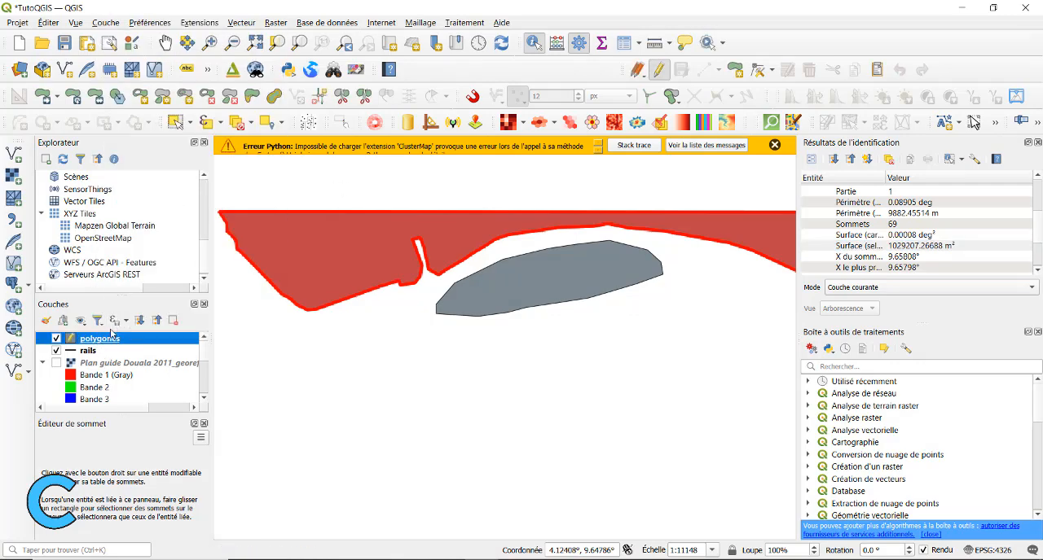
right_click(106, 340)
click(176, 176)
click(429, 168)
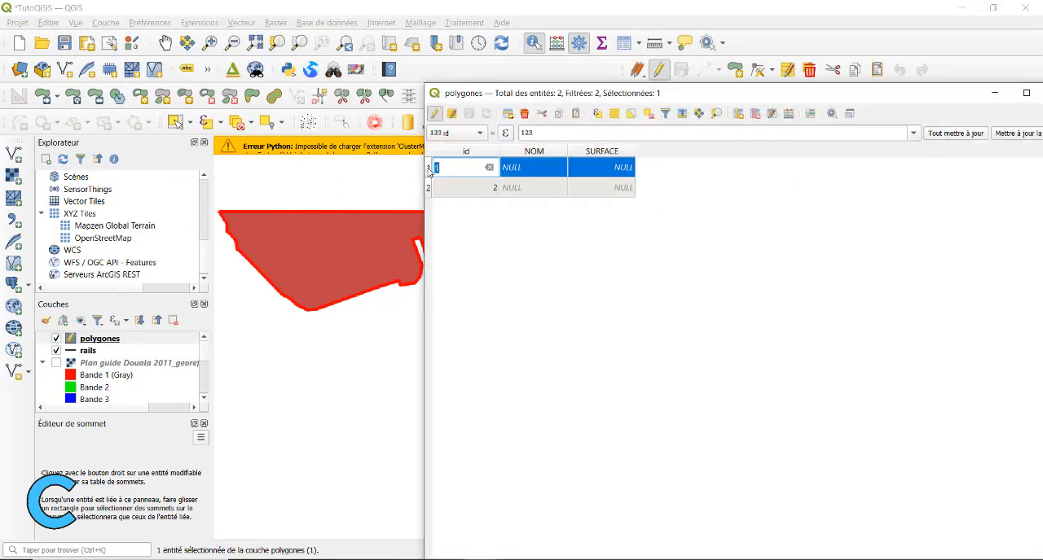
drag(686, 92, 612, 168)
click(353, 264)
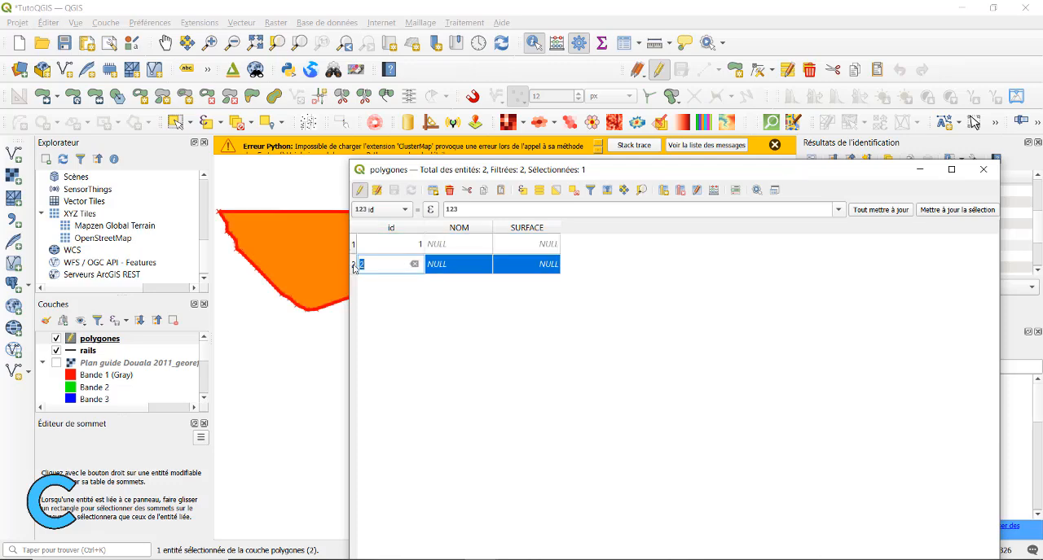
Set the SURFACE value of the record with id 2 to 1029207
click(528, 264)
right_click(528, 265)
click(554, 349)
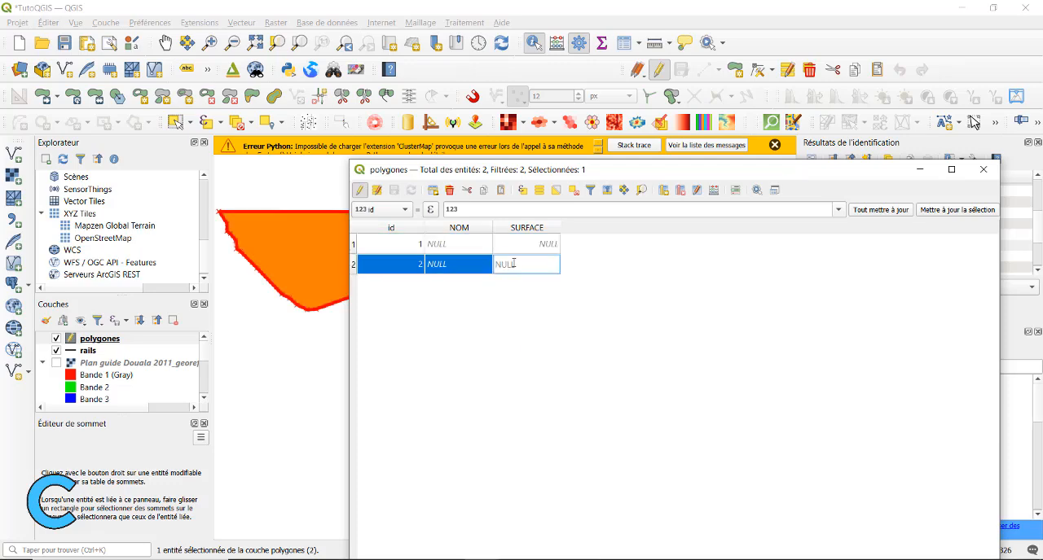
drag(883, 166, 701, 130)
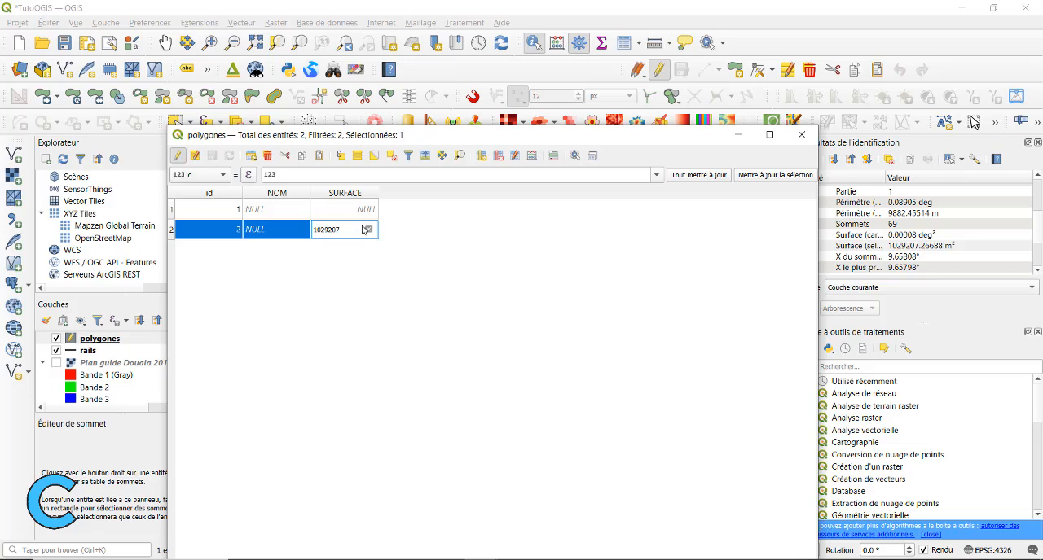
key(Return)
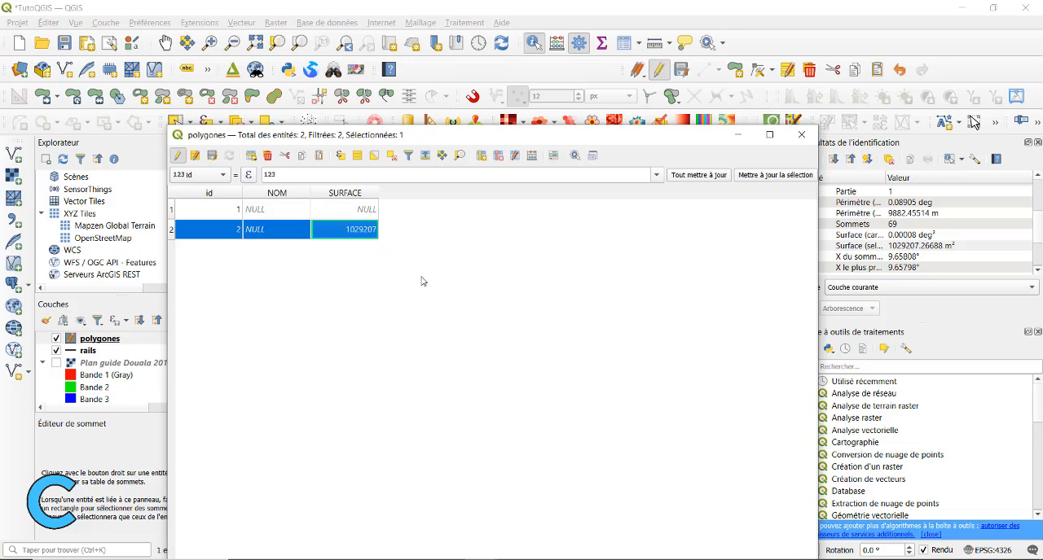
right_click(361, 200)
click(324, 259)
Close the attribute table and read the derived surface in square metres of the elongated island polygon
click(801, 134)
click(643, 286)
click(822, 212)
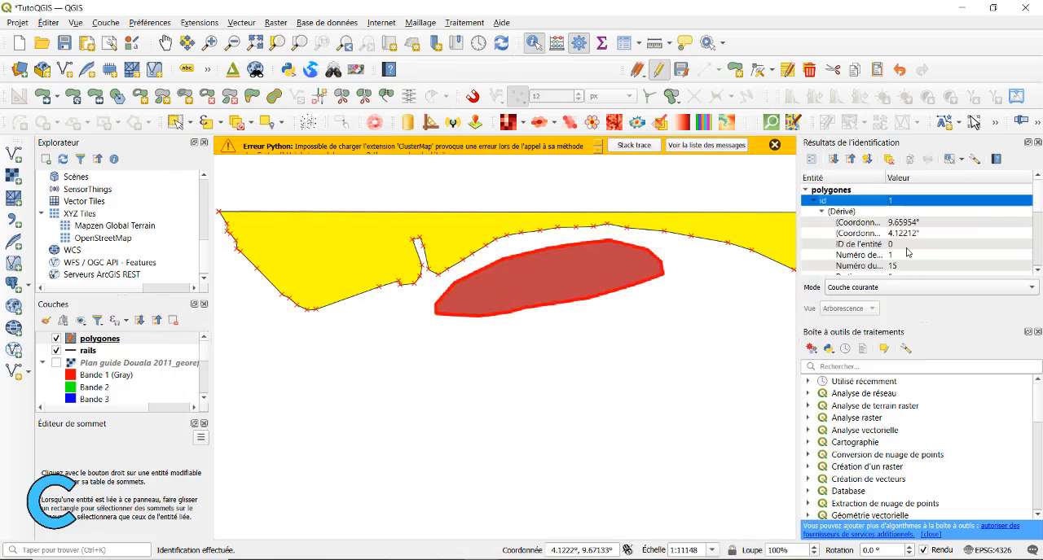
scroll(851, 236, down, 3)
scroll(850, 236, down, 2)
click(906, 218)
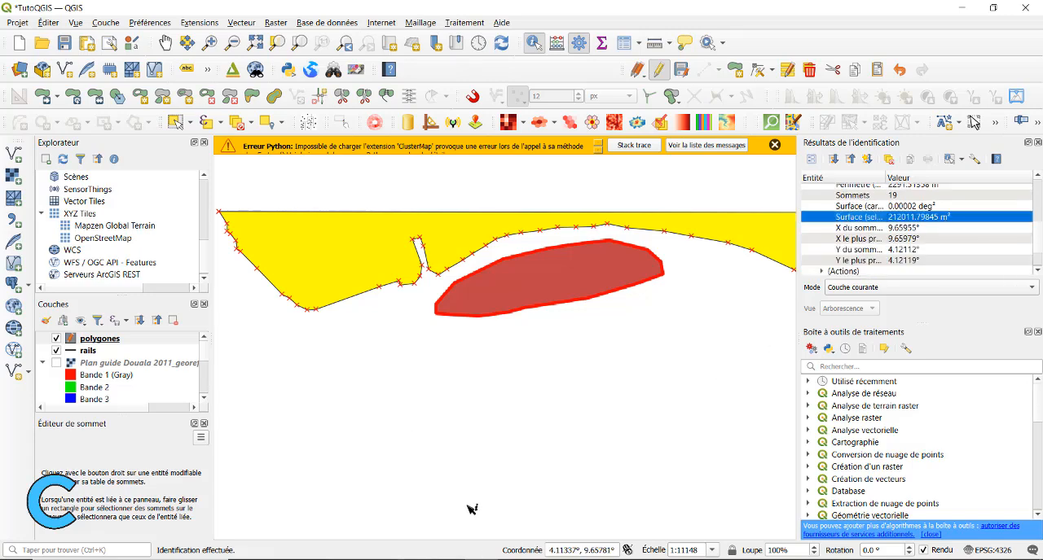
Reopen the polygones attribute table and enter 212011 as the SURFACE of the record with id 1
right_click(120, 338)
click(163, 181)
double_click(371, 214)
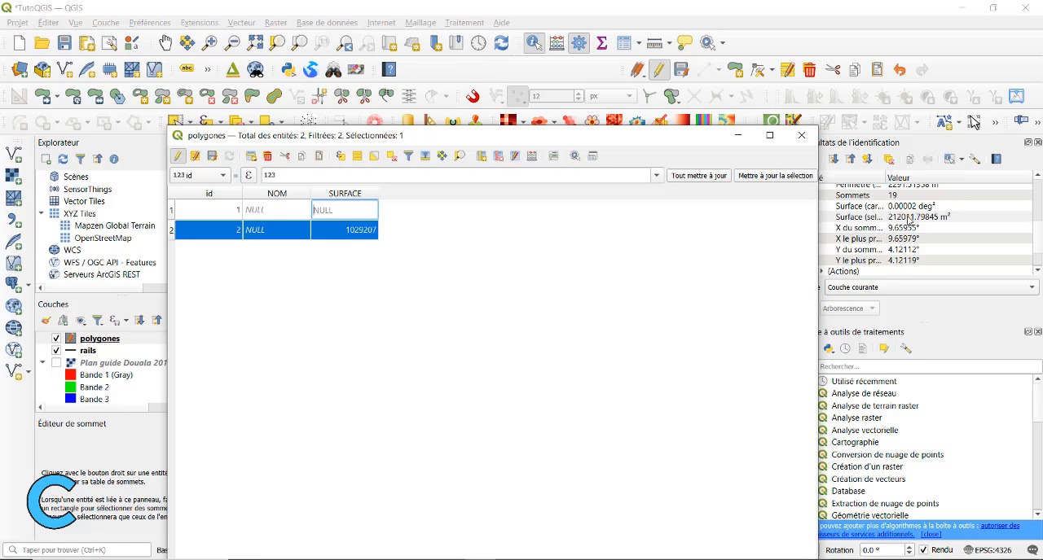
text(212011)
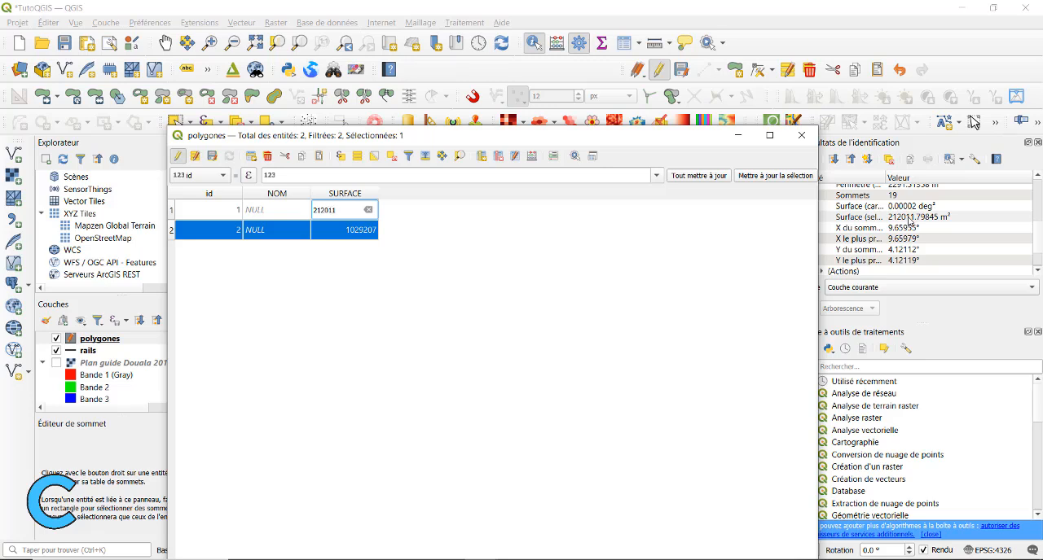